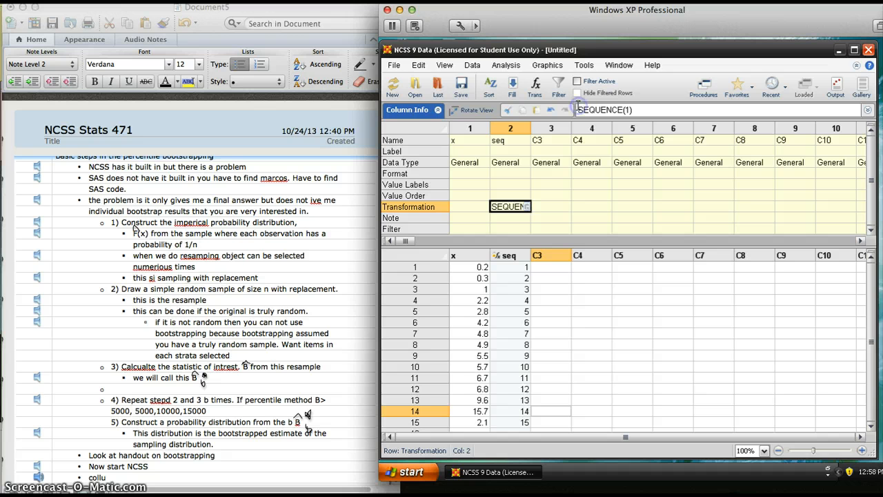
- Deactivate the seq column's SEQUENCE(1) transformation by prefixing it with a single apostrophe
text(")
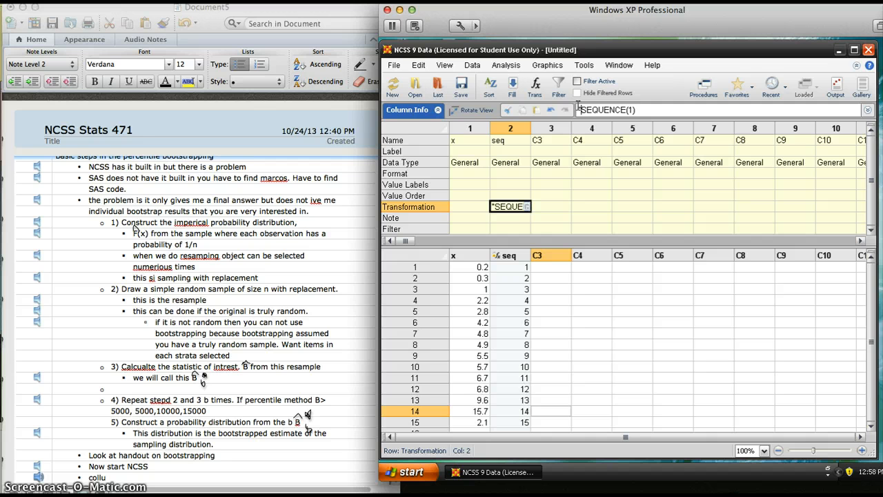
key(Delete)
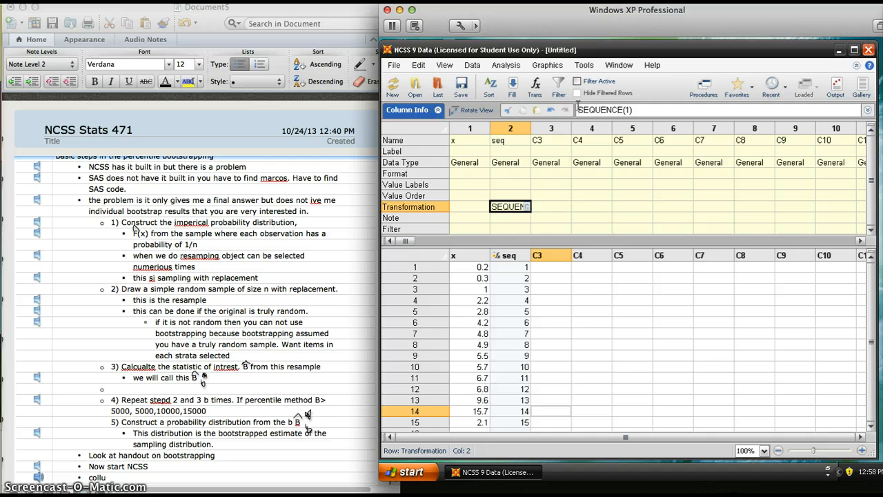
text(')
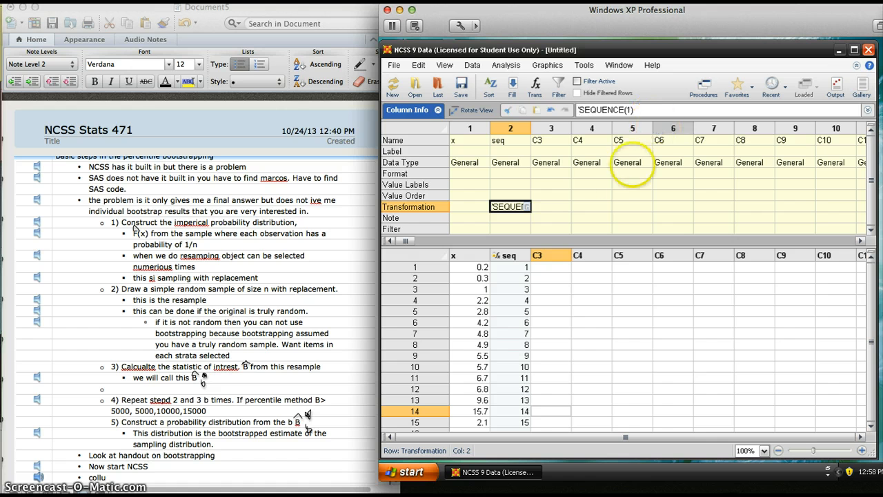
click(547, 216)
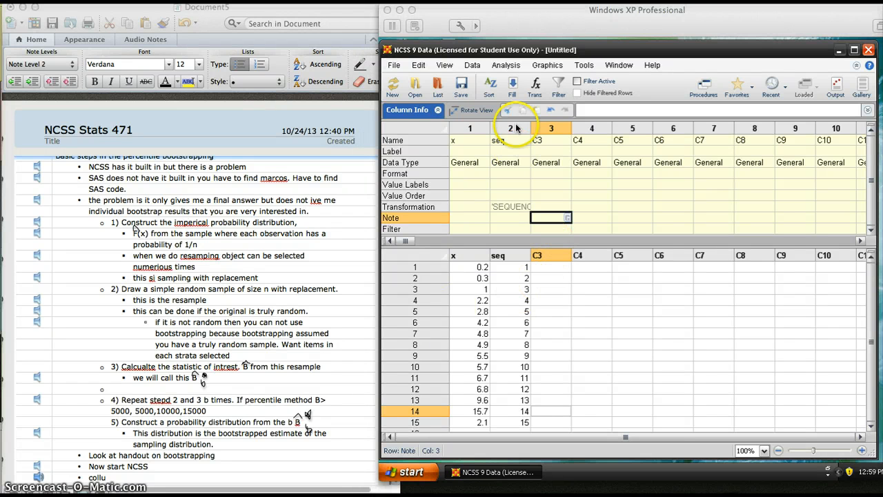
- Fill column C3 with the single value 1 for 5000 rows, starting at row 1
click(512, 84)
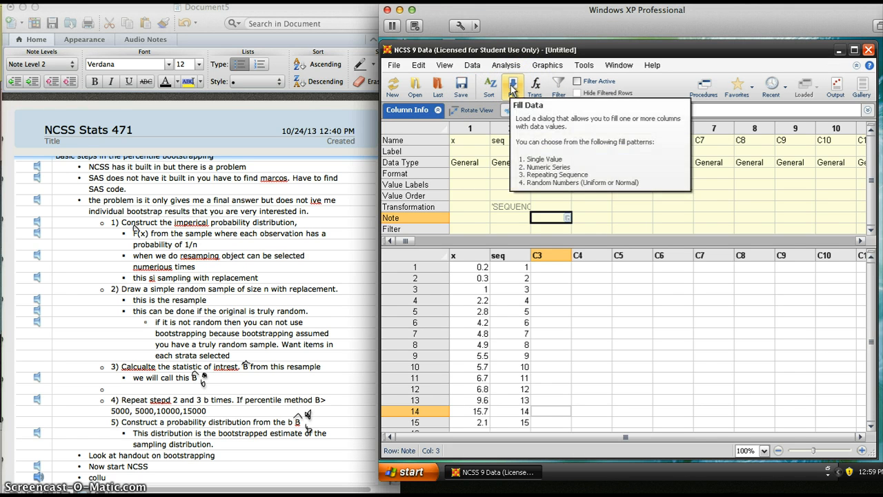
click(511, 84)
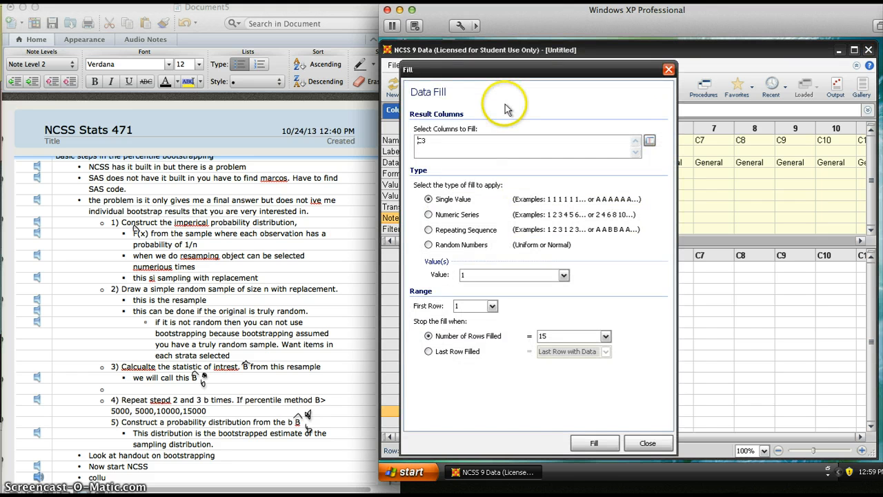
double_click(569, 335)
key(BackSpace)
text(5000)
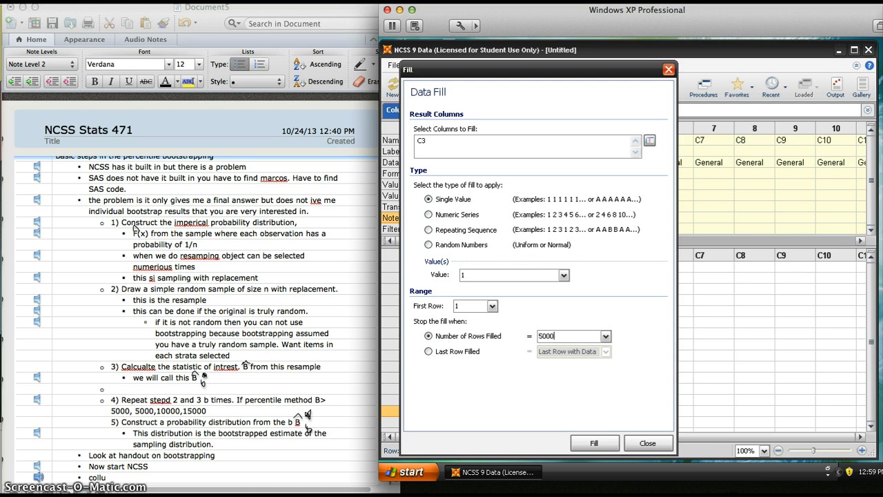
click(594, 443)
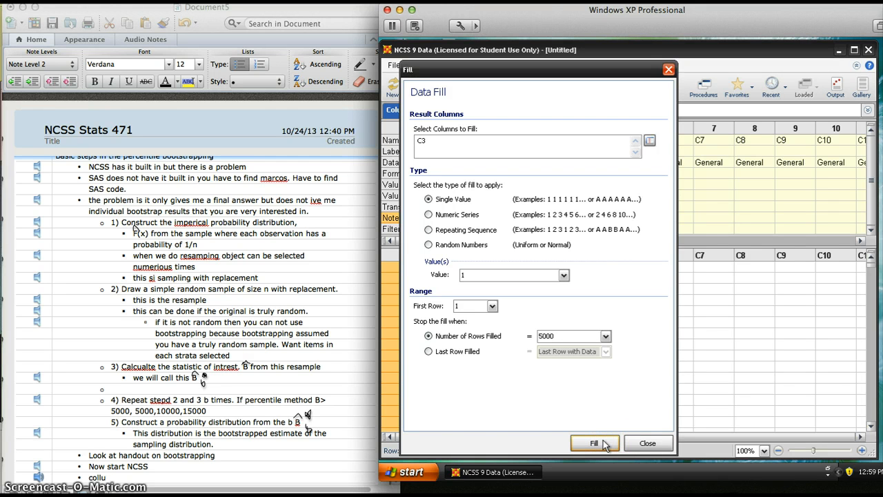
click(601, 444)
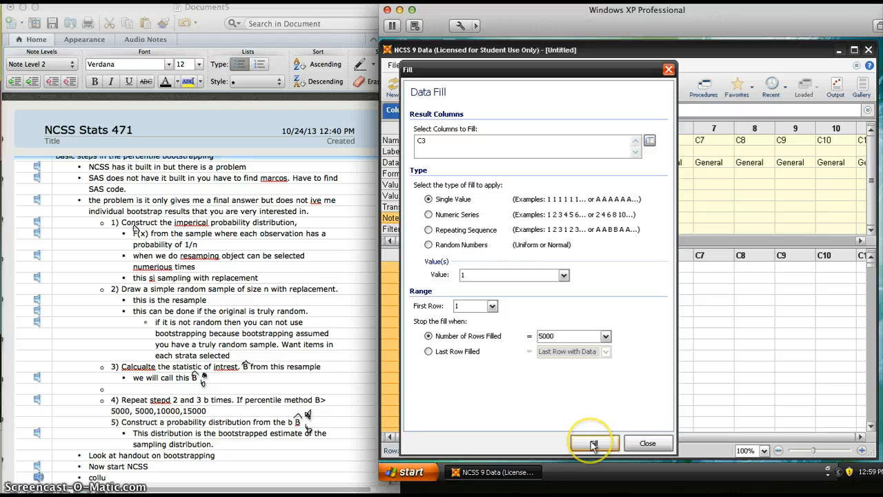
click(647, 443)
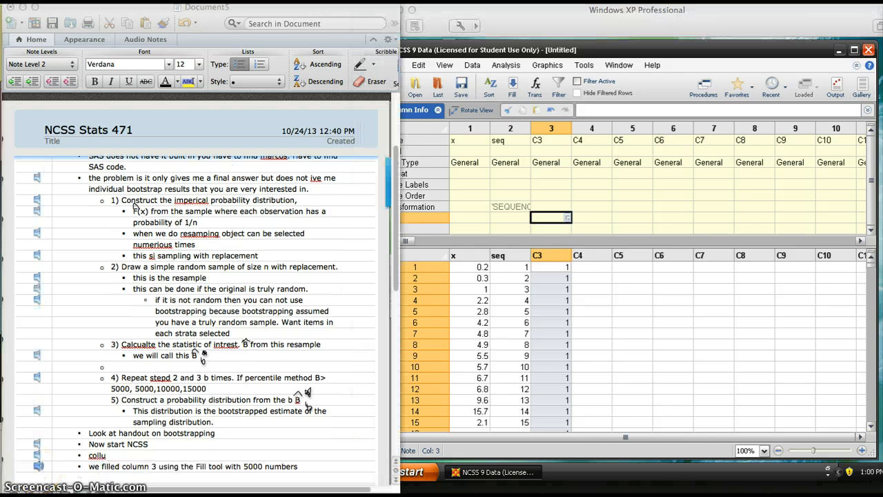
- Rename column 3 as rand
click(556, 128)
click(556, 130)
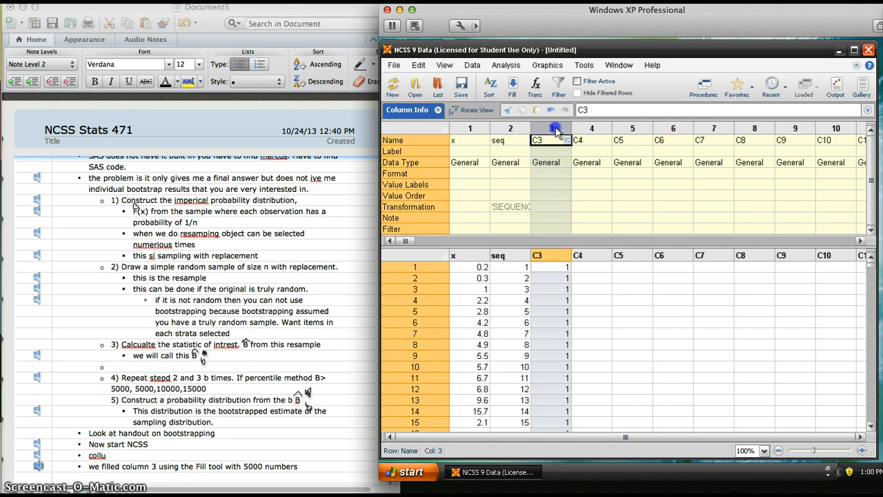
double_click(549, 139)
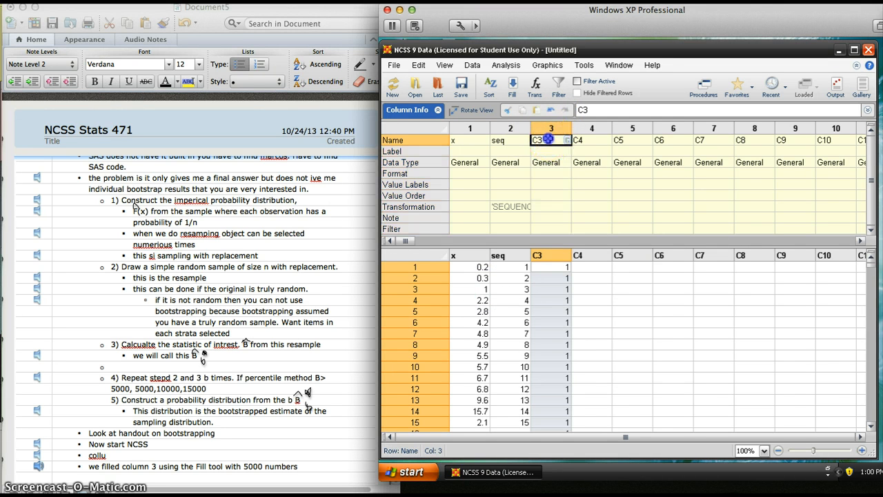
text(rand)
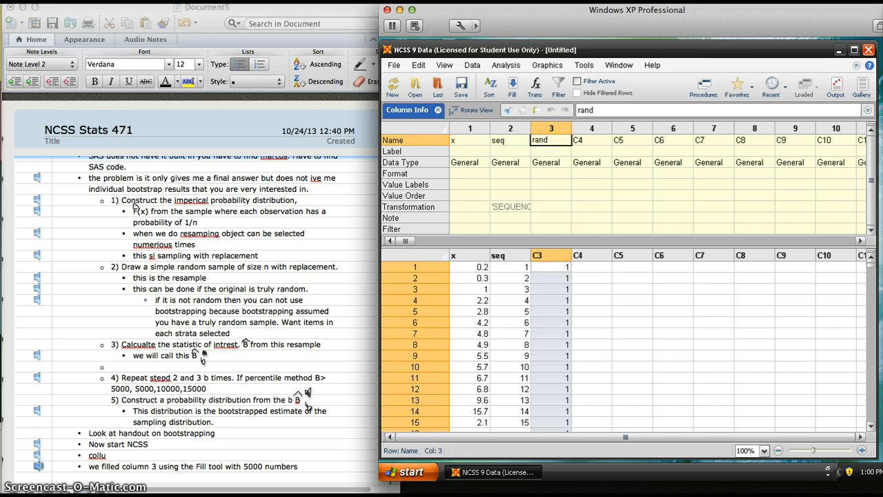
- Give the rand column the transformation UNIFORM(1289), using the UNIFORM function with seed 1289
click(552, 207)
click(569, 206)
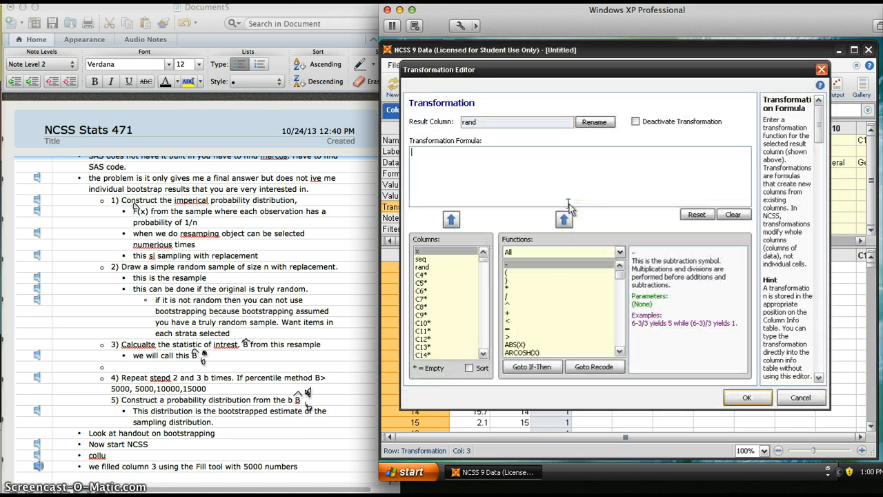
click(529, 331)
key(e)
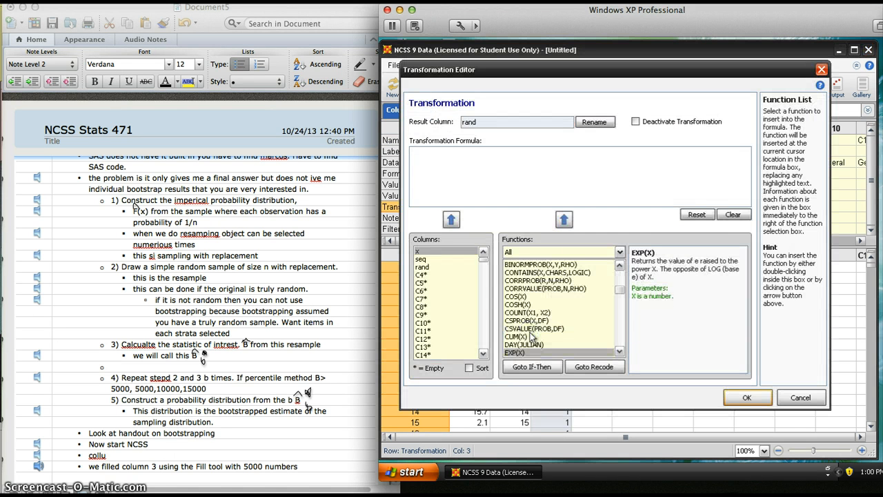
key(u)
key(Down)
key(Down)
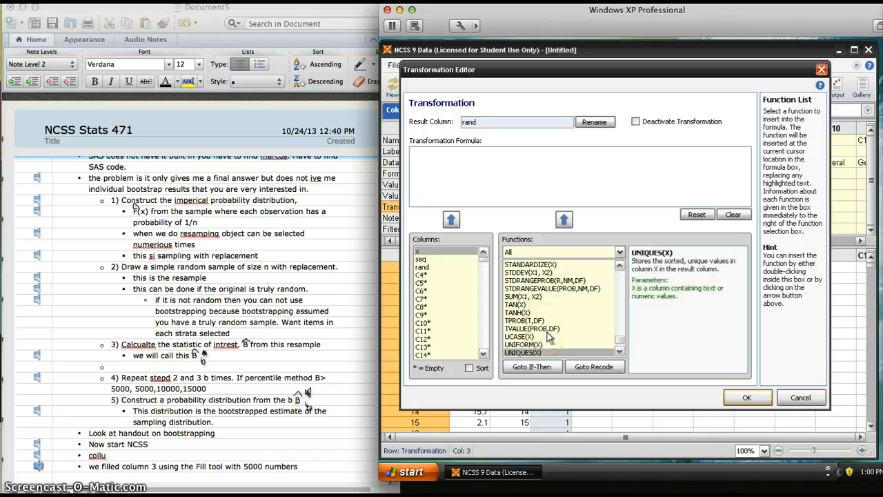
key(Up)
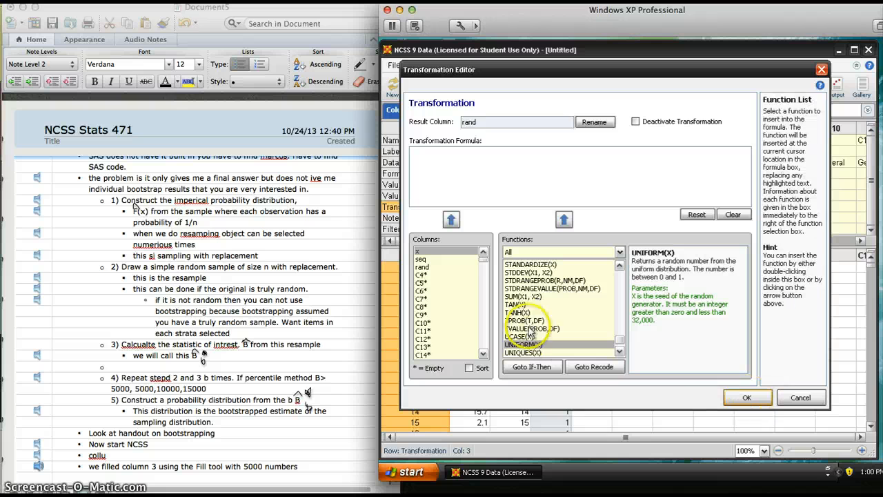
double_click(524, 345)
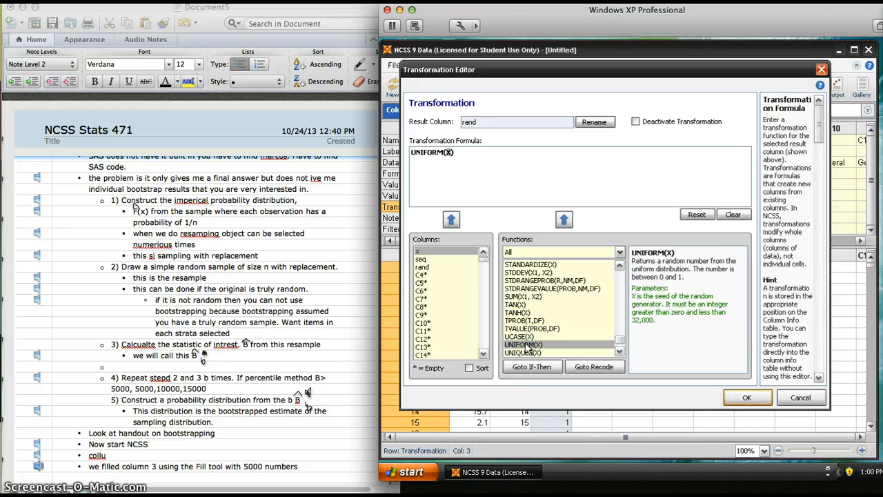
text(1289)
click(748, 396)
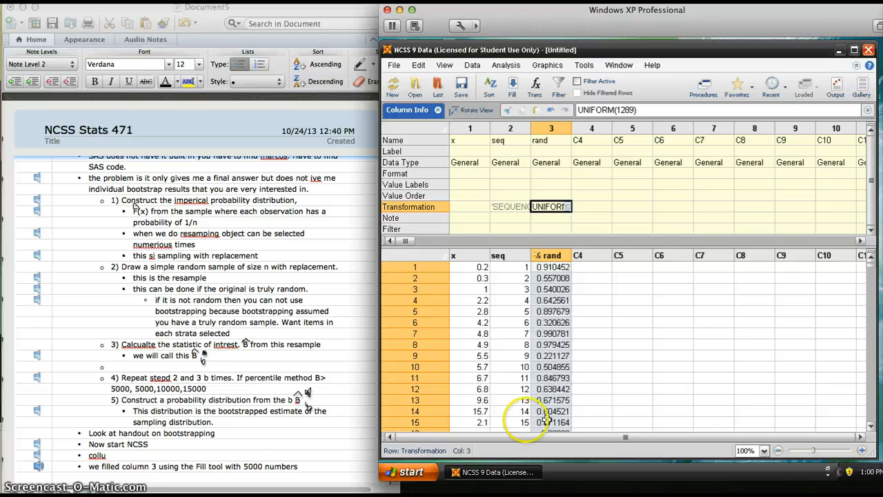
- Add a bullet to the Word notes: "rand and did a uniform transformation and entered 1289 and then it filled 5000 random numbers"
click(297, 466)
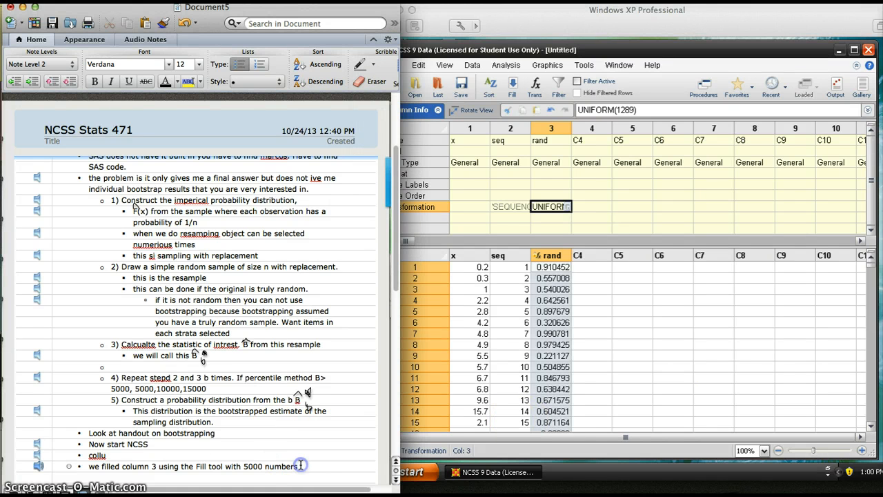
key(Return)
text(rand)
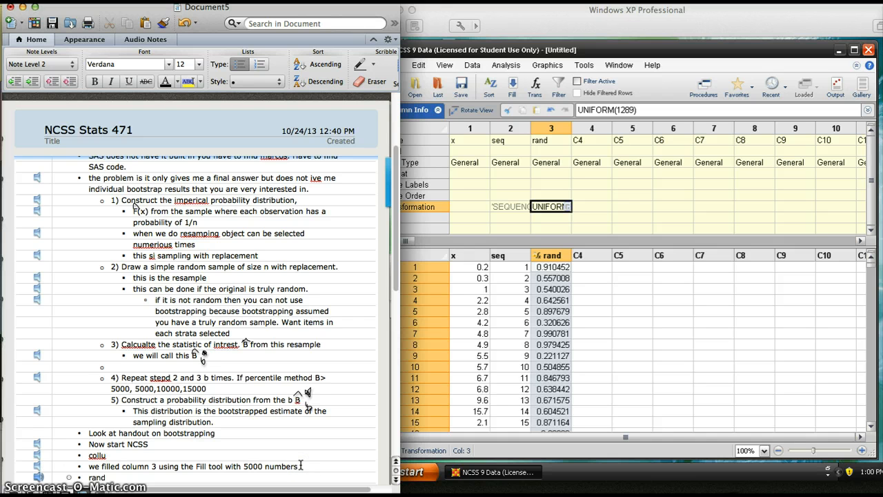
text( and did a uniform transform)
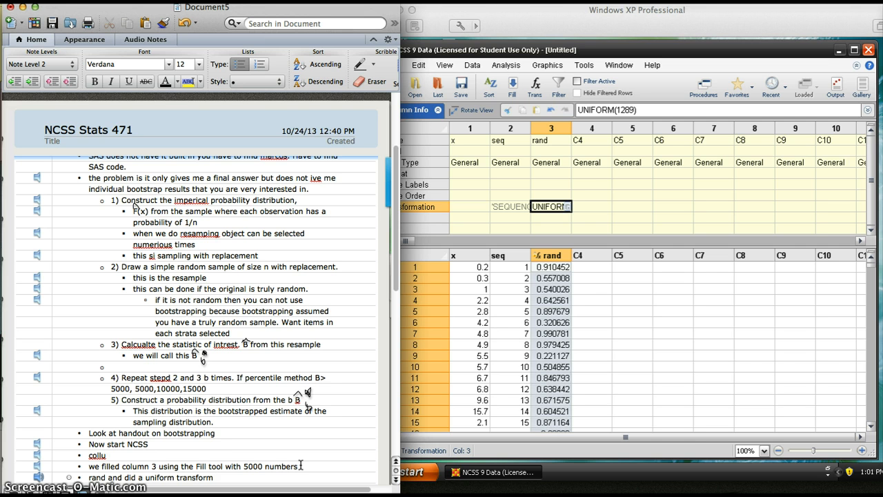
text(ation w)
key(BackSpace)
text(ans)
key(BackSpace)
text(d entered 1289 and then)
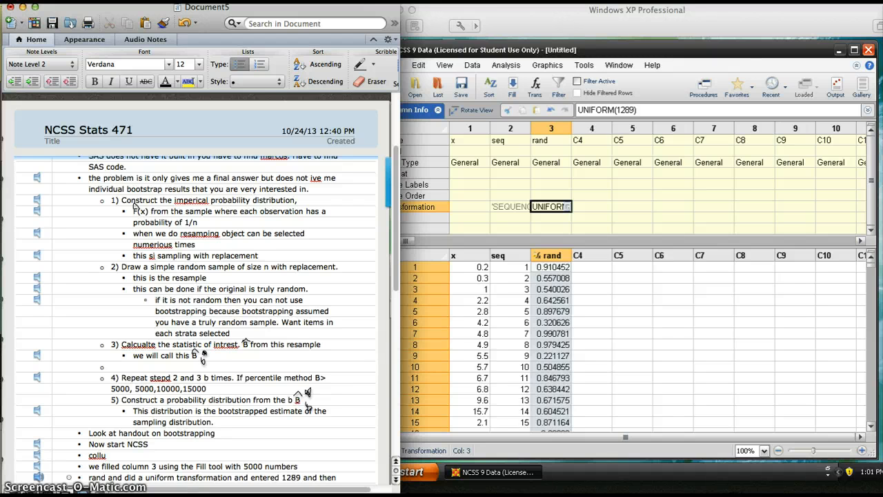
text( it filled)
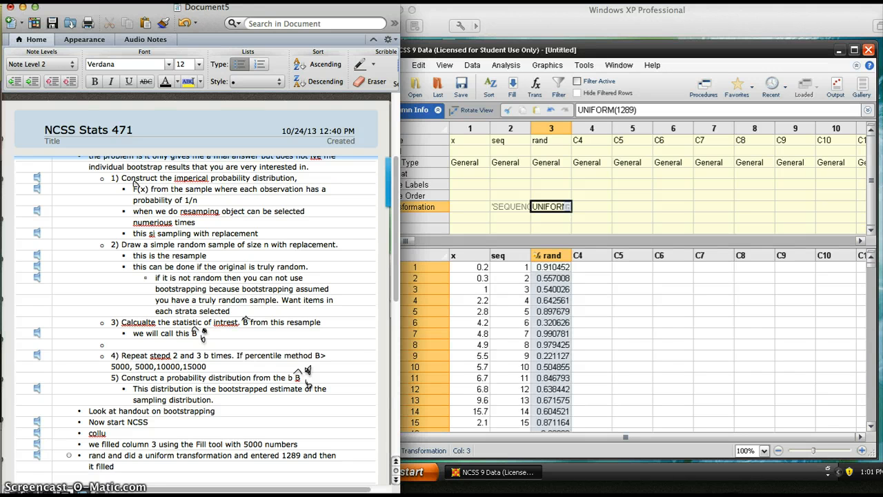
text( 5000 random numbers)
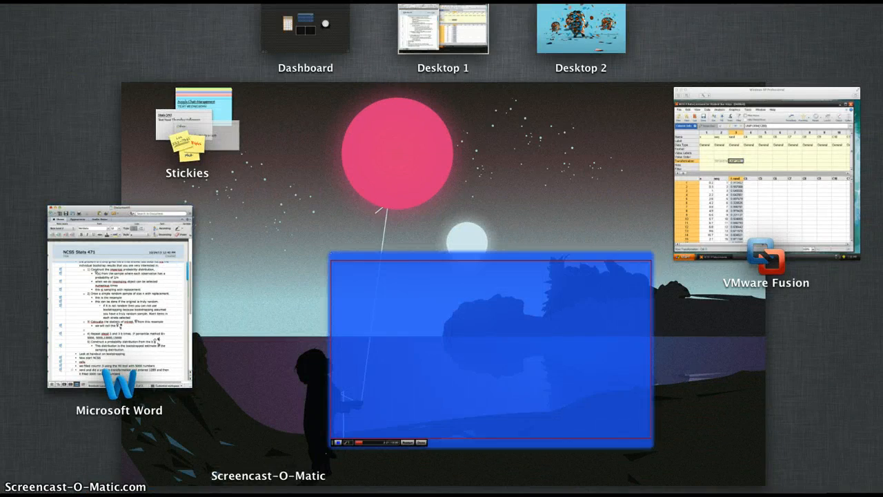
- In the last bullet of the Word notes, replace 1289 with "a seed"
click(726, 191)
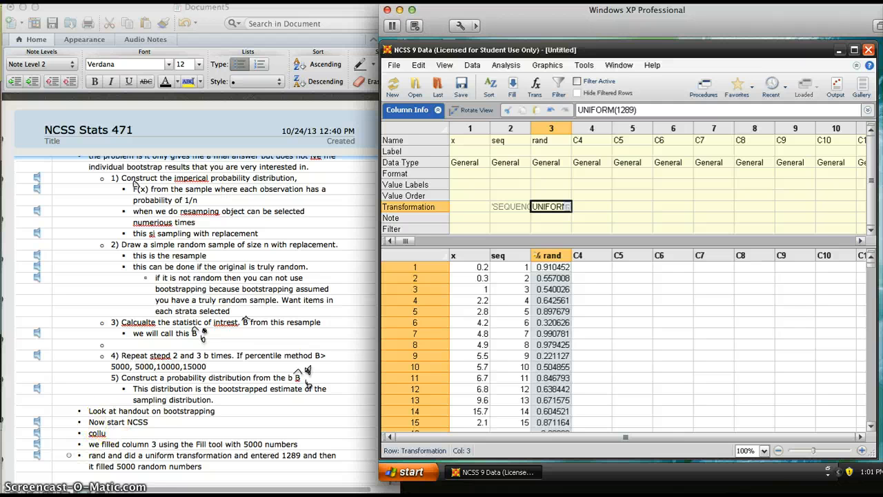
click(211, 467)
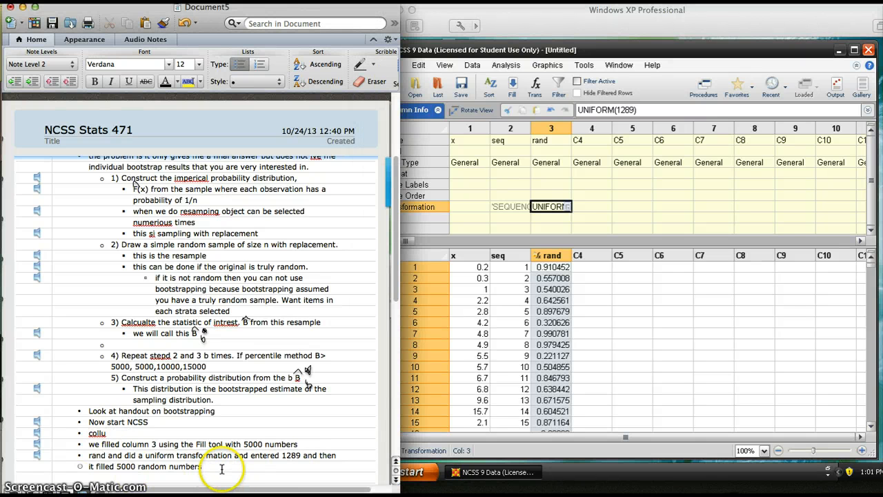
click(302, 455)
key(BackSpace)
key(BackSpace)
key(BackSpace)
key(BackSpace)
key(BackSpace)
text(a seed )
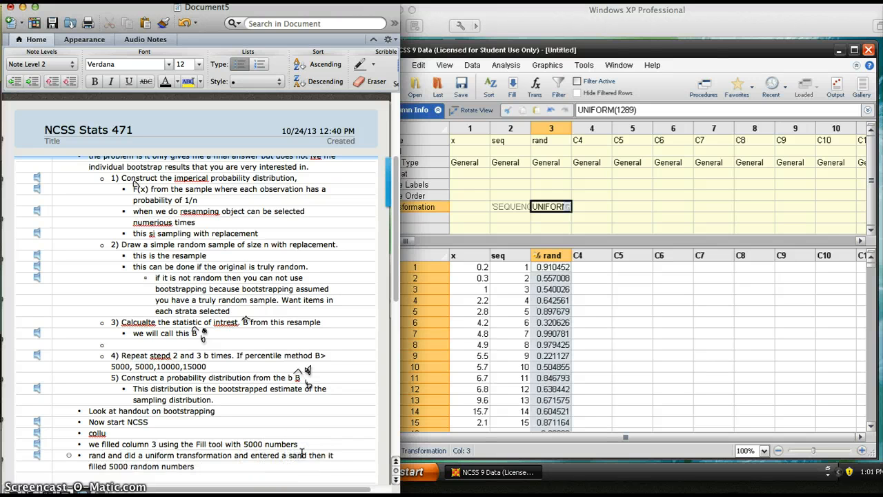
- Insert "(whatever random numbers)" after "a seed" in the last bullet of the notes
text((wha)
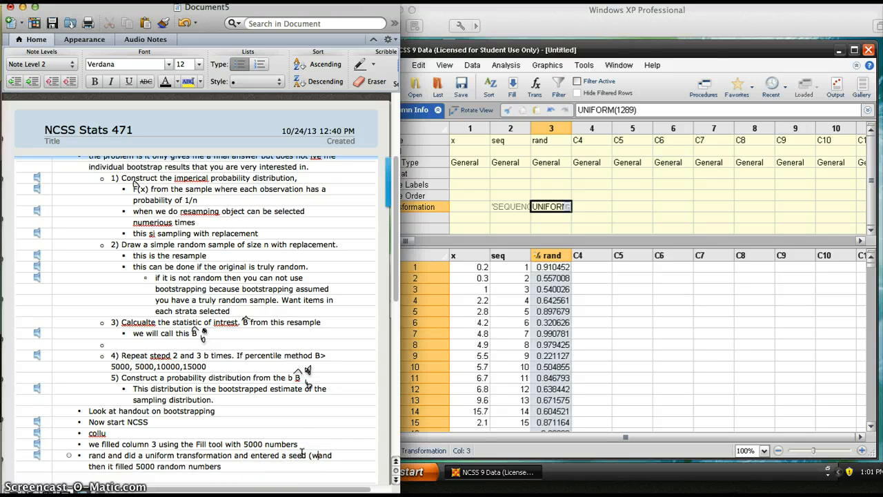
text(tever bnum)
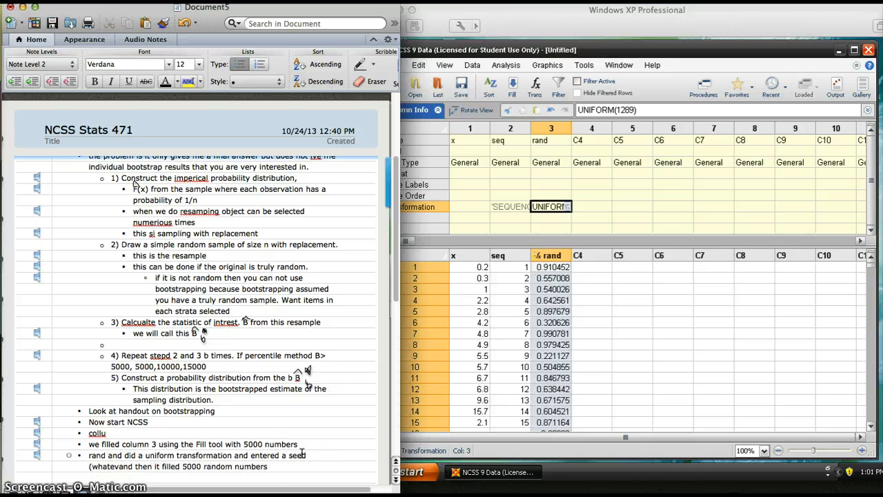
key(BackSpace)
key(BackSpace)
key(BackSpace)
key(BackSpace)
text(numbers I)
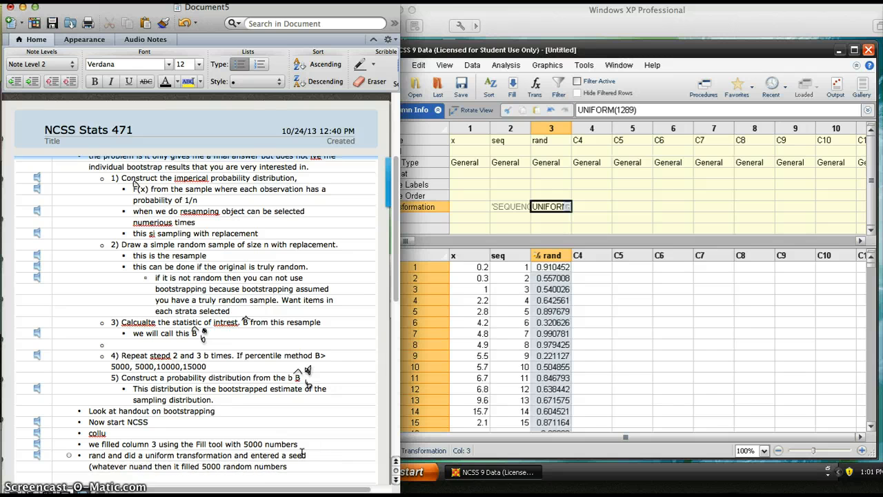
key(BackSpace)
key(BackSpace)
key(BackSpace)
key(BackSpace)
key(BackSpace)
key(BackSpace)
key(BackSpace)
key(BackSpace)
key(BackSpace)
key(BackSpace)
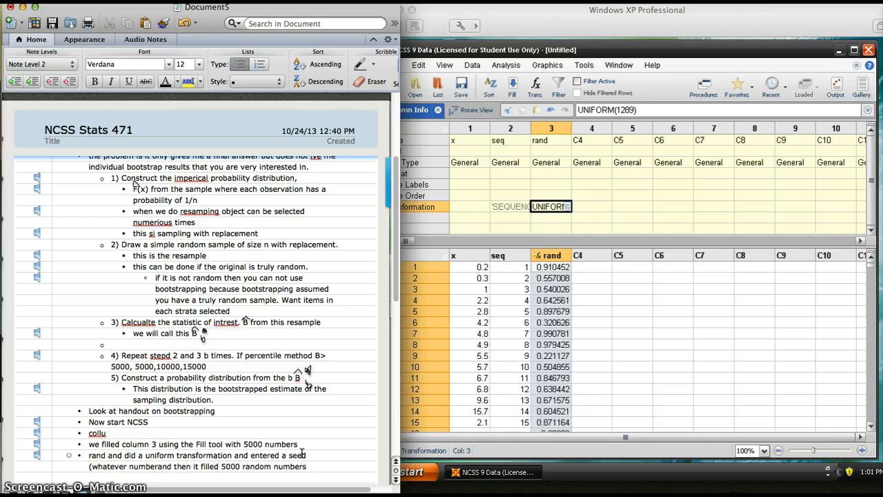
text(random numbers)
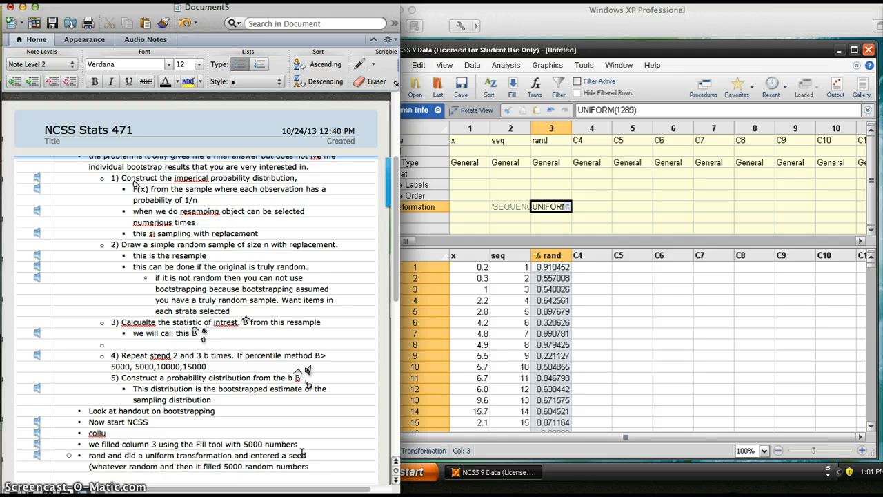
text())
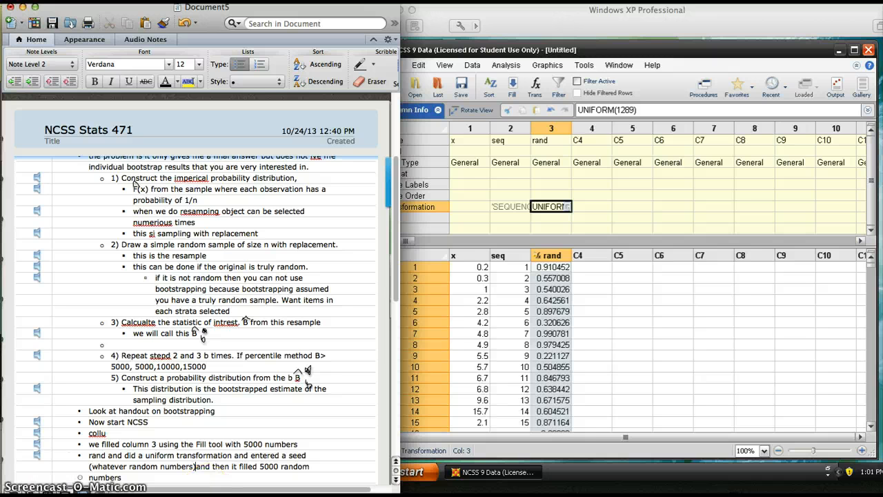
- Name column 4 "position" and select its transformation cell
click(597, 128)
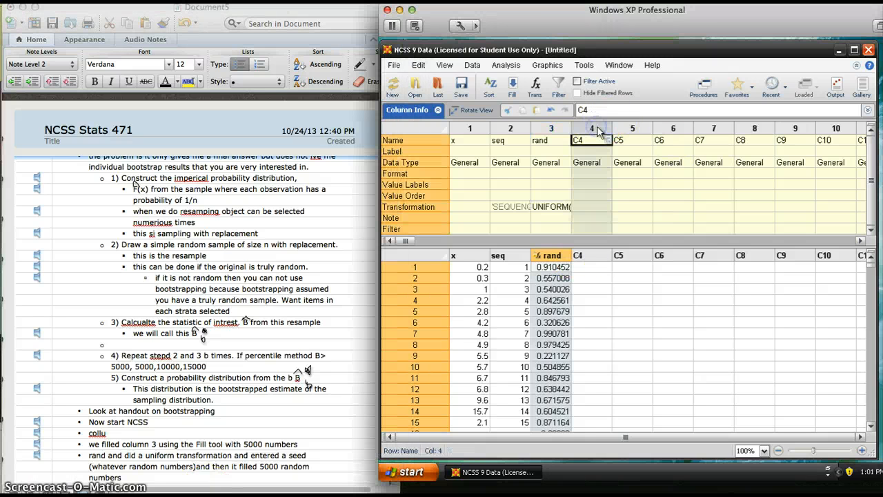
click(582, 139)
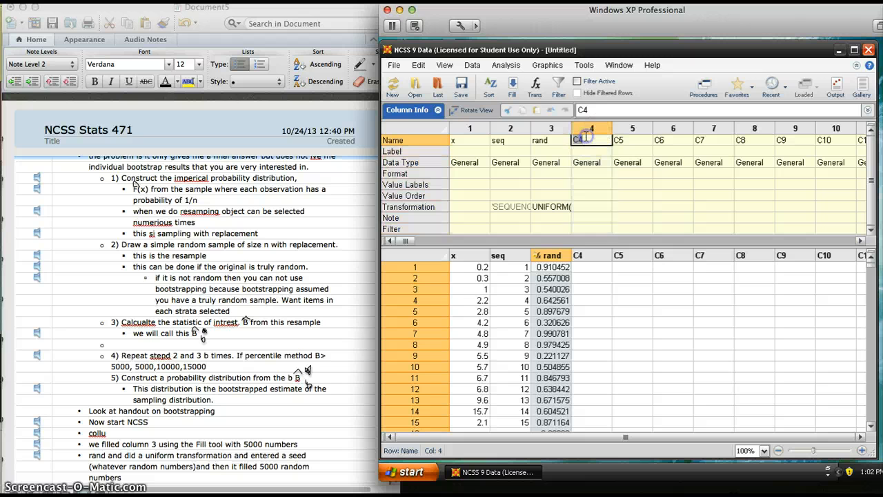
text(position)
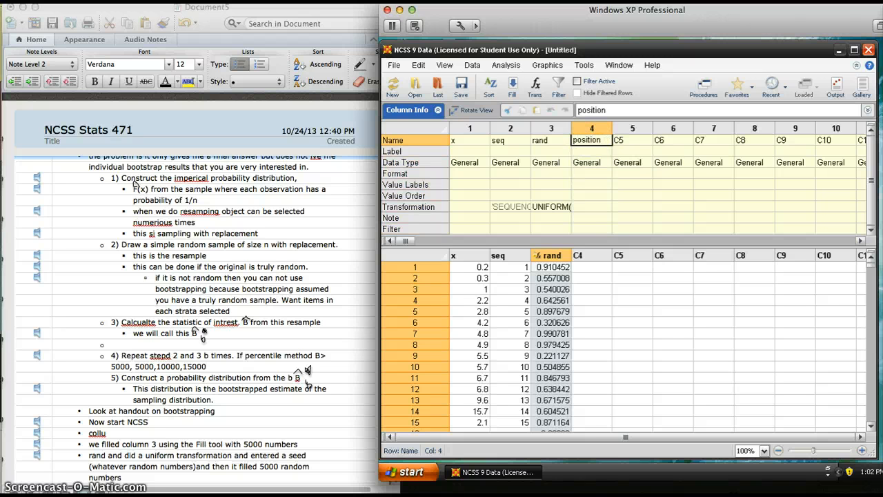
click(580, 207)
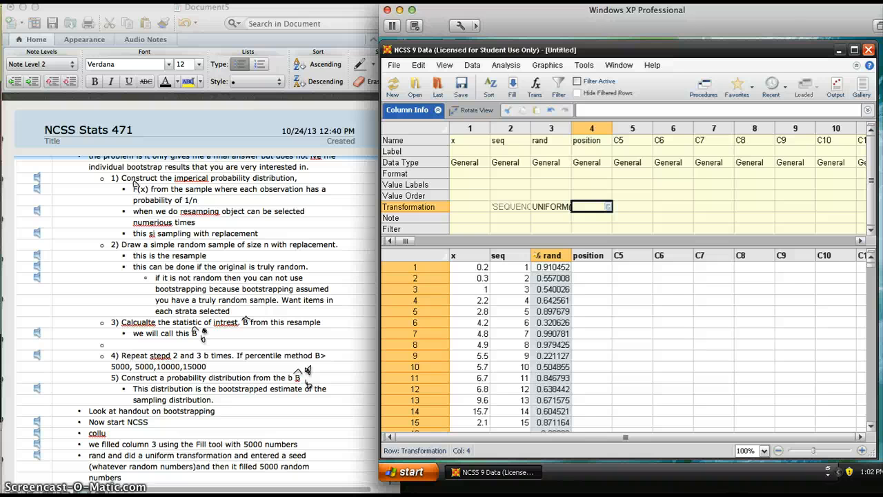
- Add a bullet to the Word notes: "for position it is dependent on the random number and the transformation"
click(136, 475)
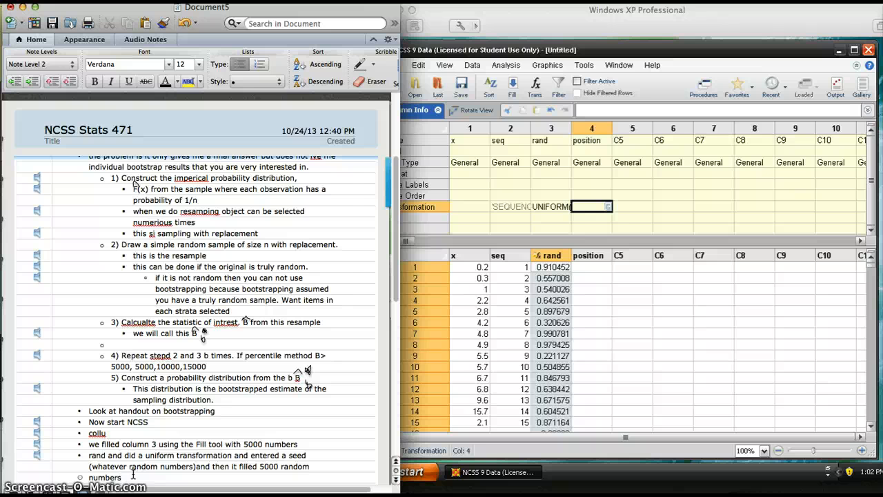
key(Return)
text(for pos)
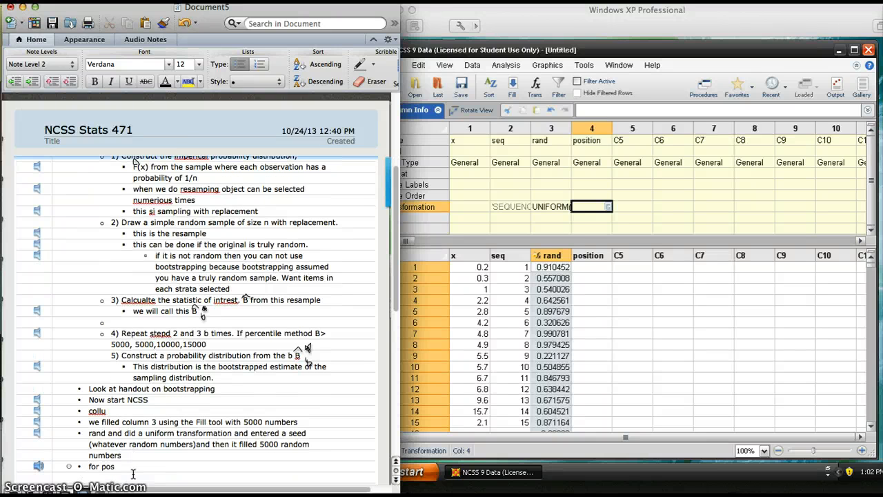
text(ition it is dependent on the random number and the transformation)
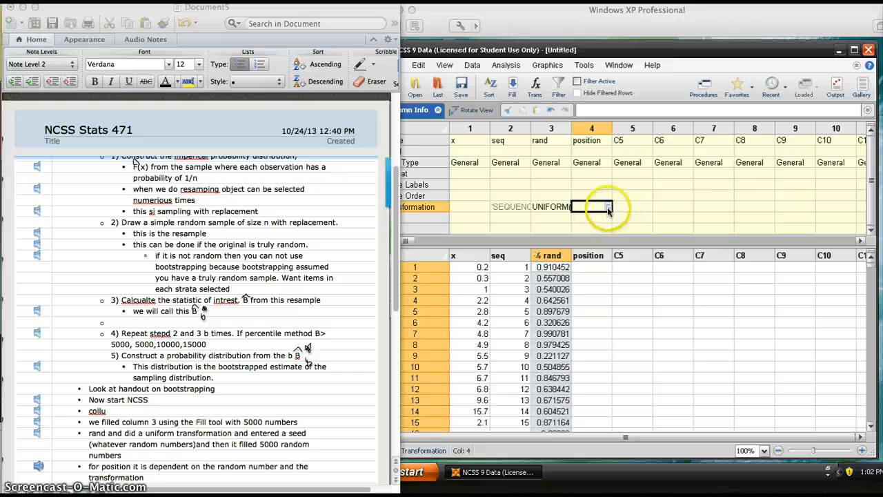
- Insert the ROUND(X,D) function into the transformation formula of the position column in NCSS
click(609, 210)
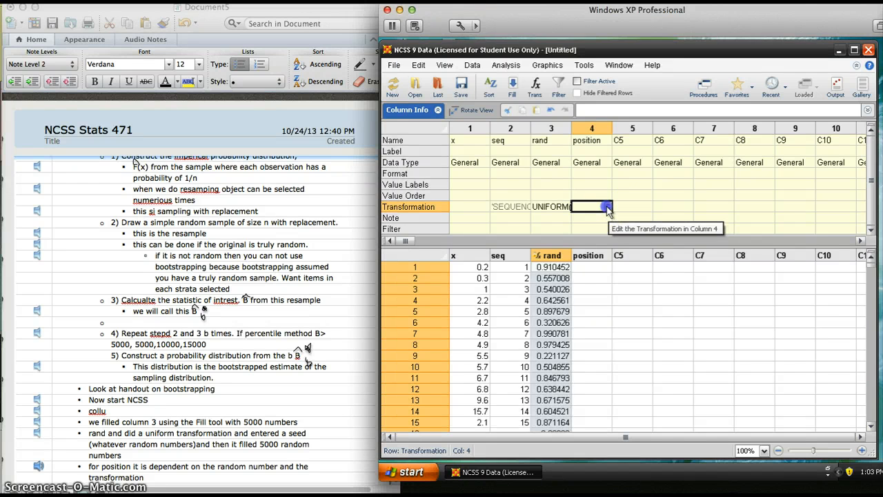
click(608, 208)
key(r)
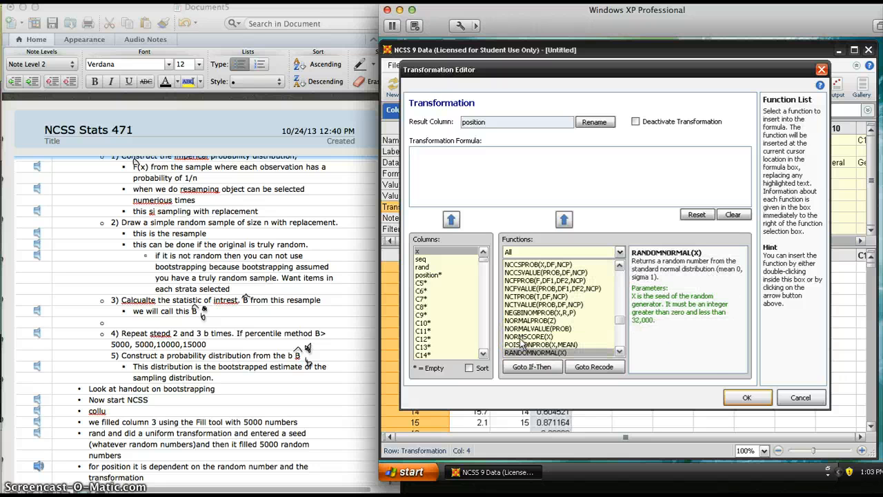
key(Down)
key(Down)
key(Down)
key(Down)
key(Down)
key(Down)
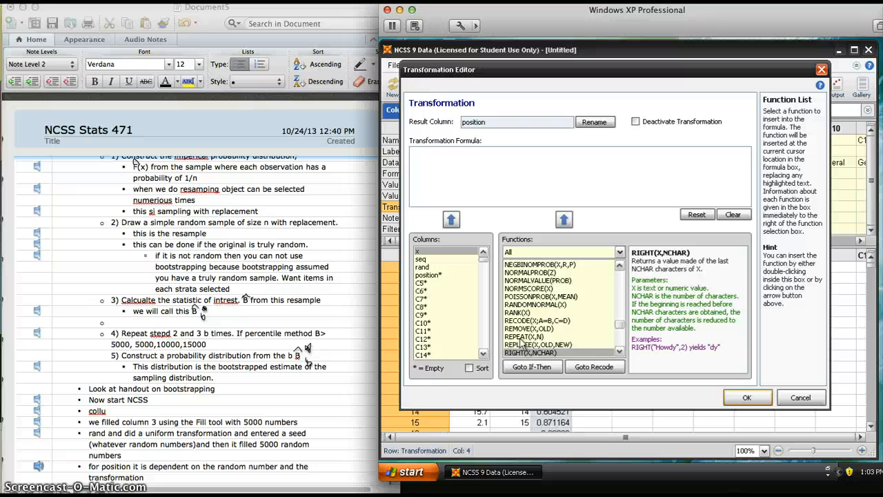
key(Down)
key(Down)
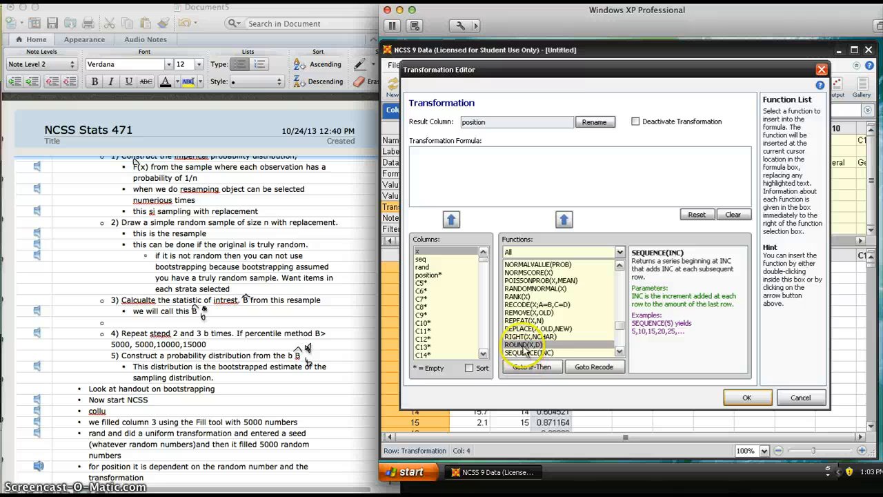
double_click(524, 345)
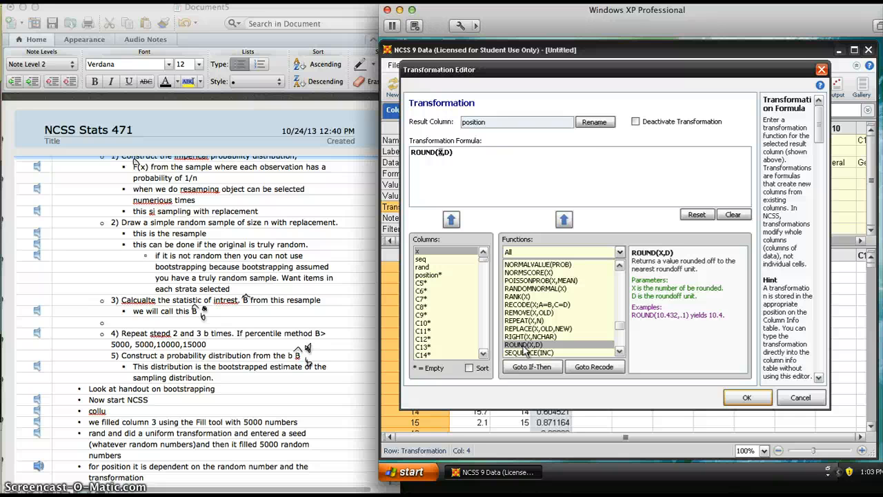
- Complete the position column's formula as ROUND(rand*15+.5,1) and apply the transformation
text(rand)
text(*15)
text(+)
text(.5)
text(,)
text(,)
text(1)
key(BackSpace)
key(BackSpace)
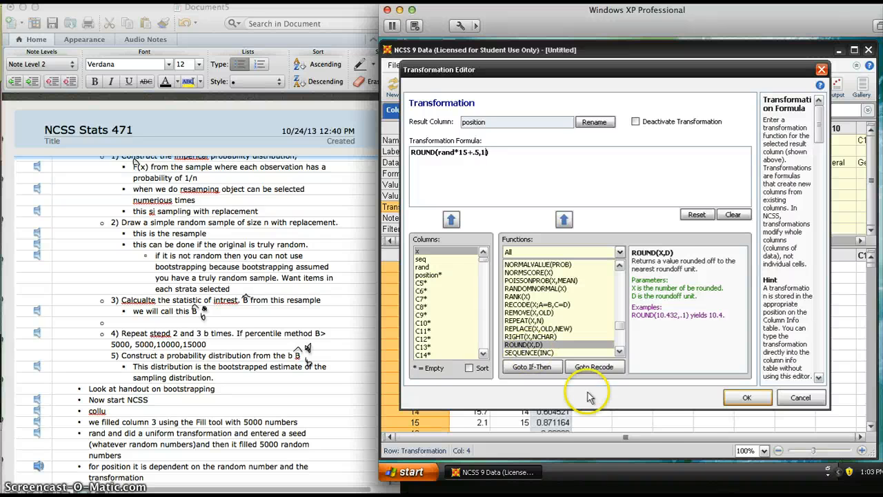
click(748, 398)
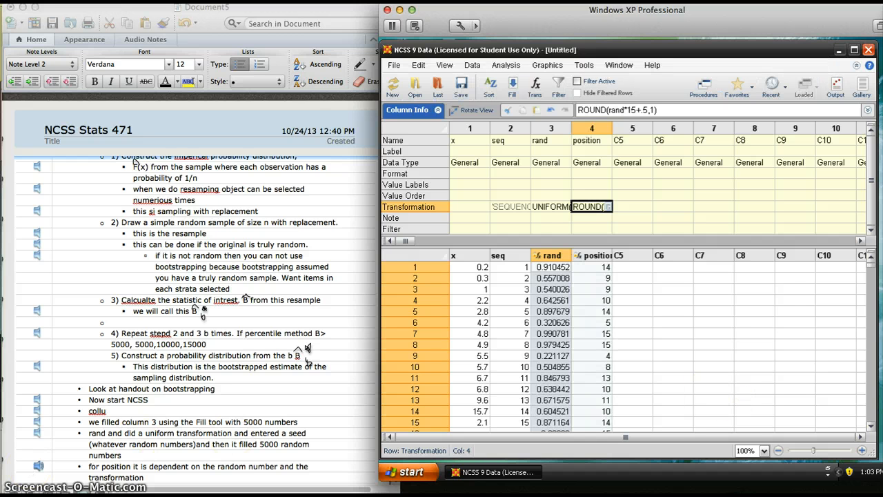
- Name column 5 "boot"
click(620, 140)
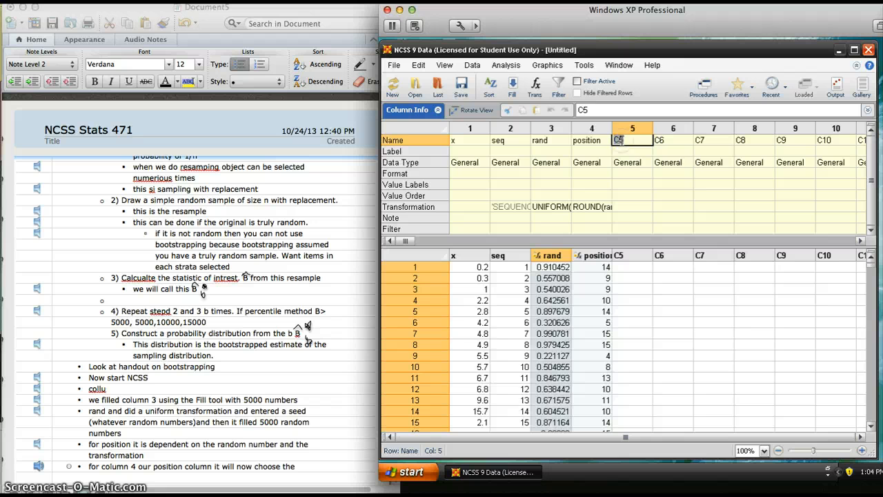
text(boot)
key(Return)
click(641, 208)
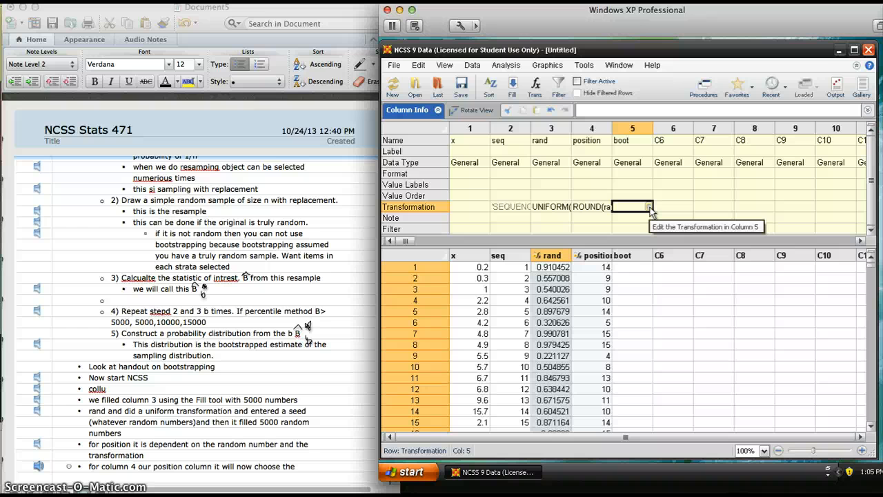
click(650, 207)
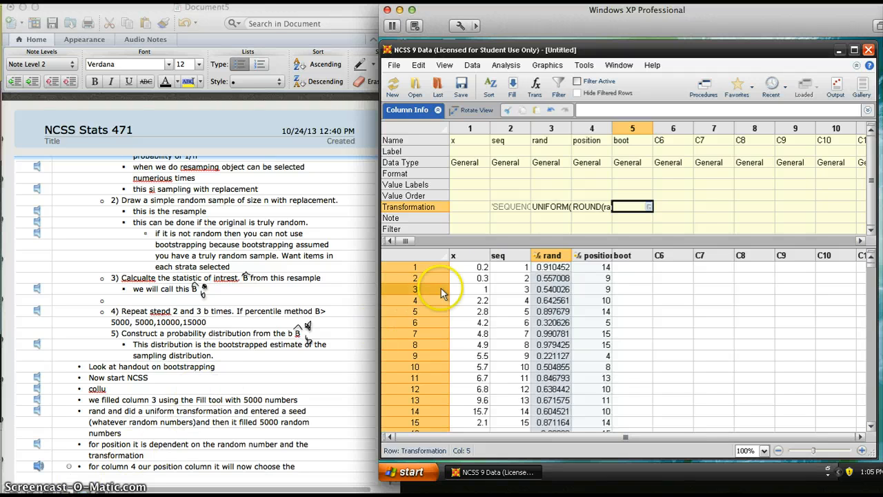
click(650, 207)
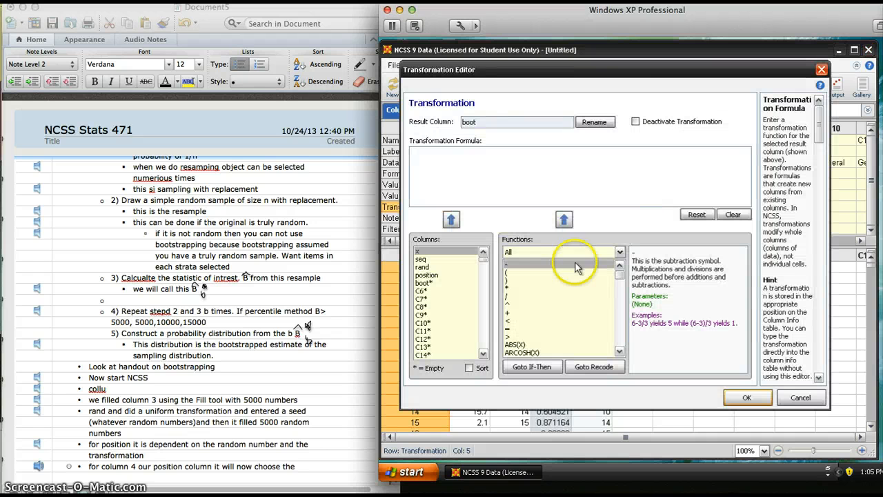
click(513, 323)
key(r)
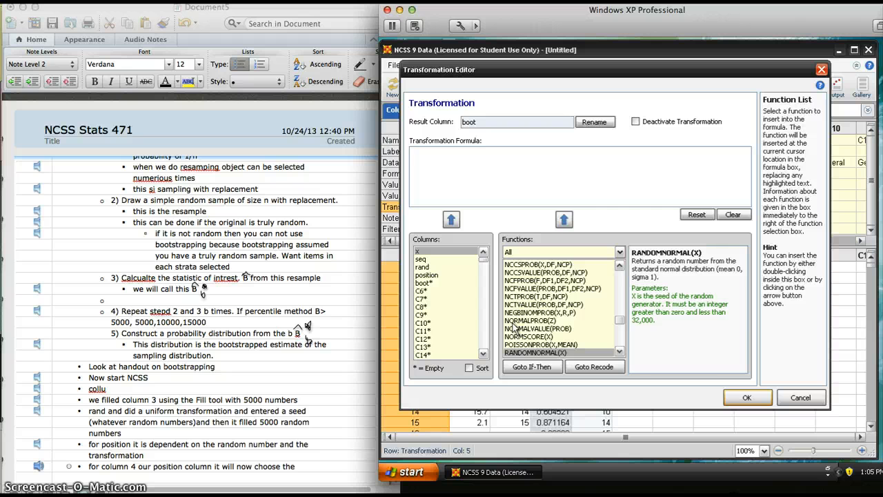
key(Down)
key(Down)
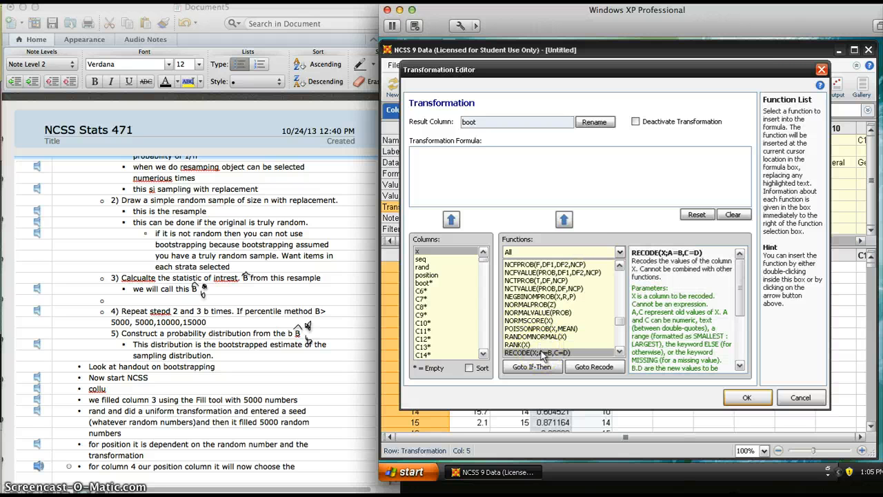
double_click(543, 353)
click(520, 185)
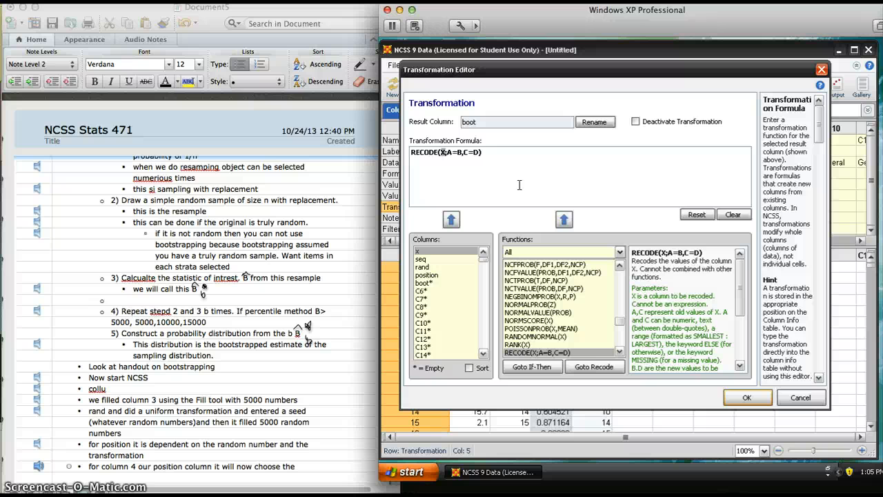
text(position)
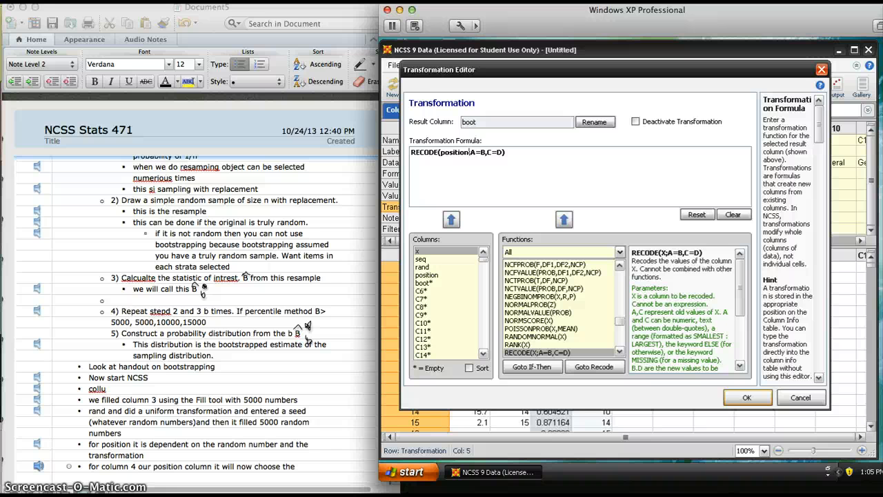
text(;)
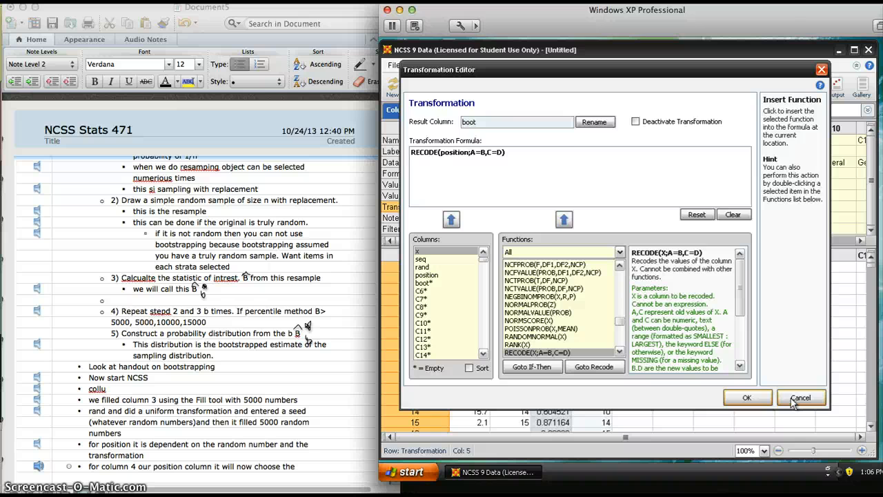
click(800, 398)
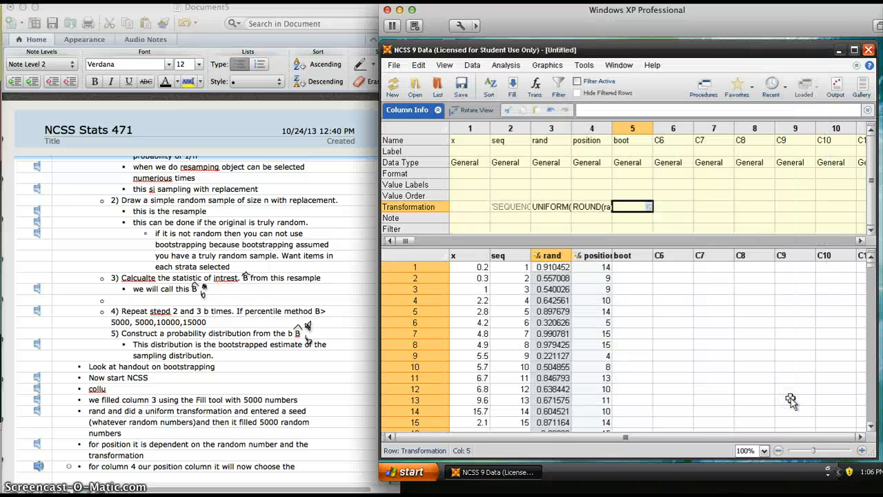
click(130, 494)
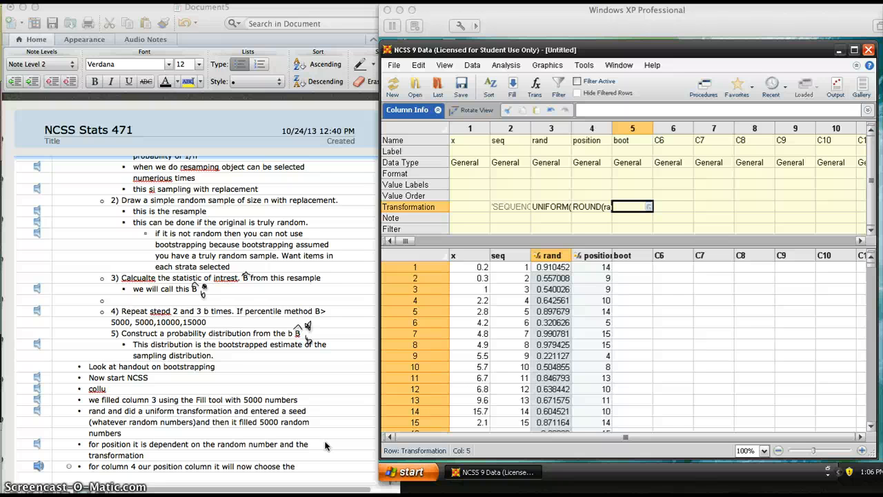
- Insert the RECODE(X;A=B,C=D) function into the transformation formula of the boot column
click(650, 211)
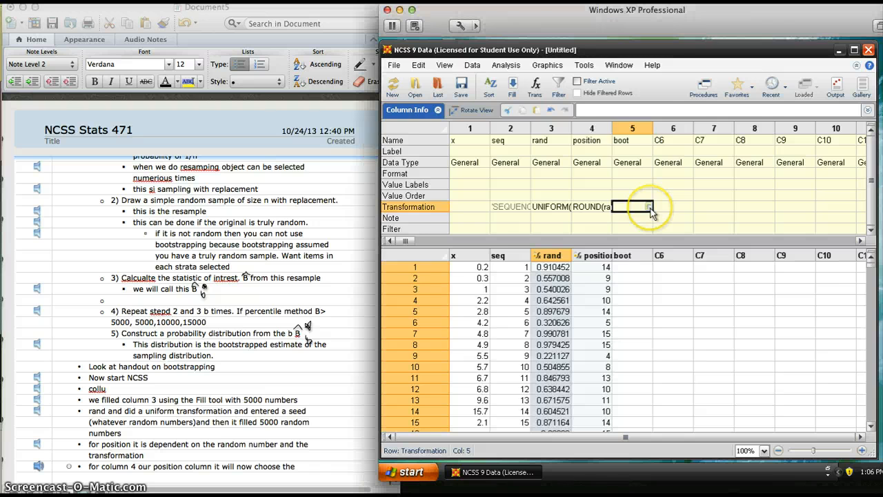
click(648, 207)
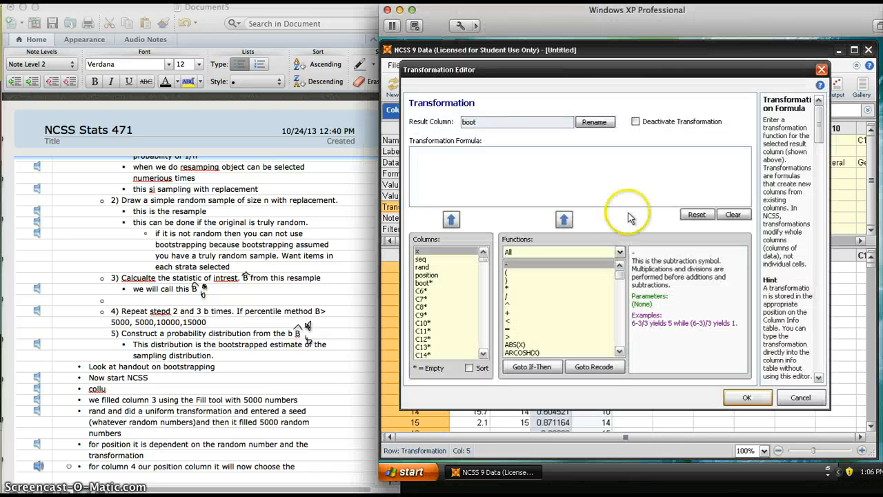
click(513, 353)
key(r)
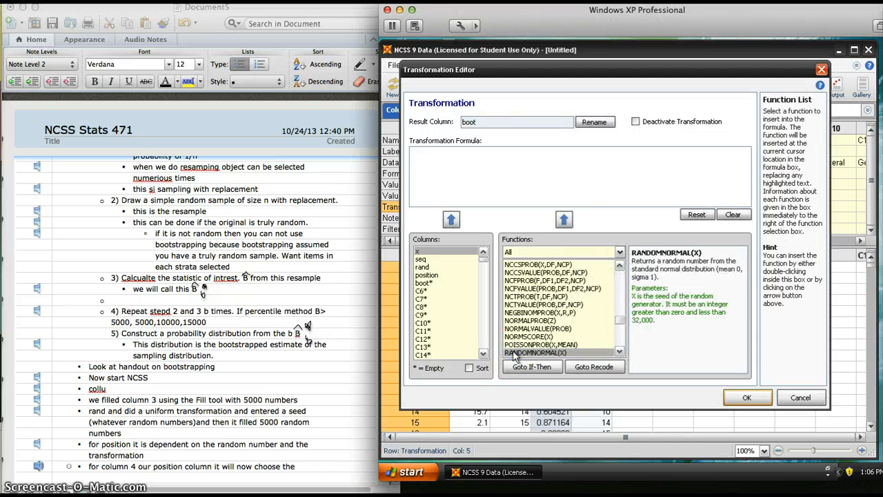
scroll(514, 352, down, 1)
click(537, 344)
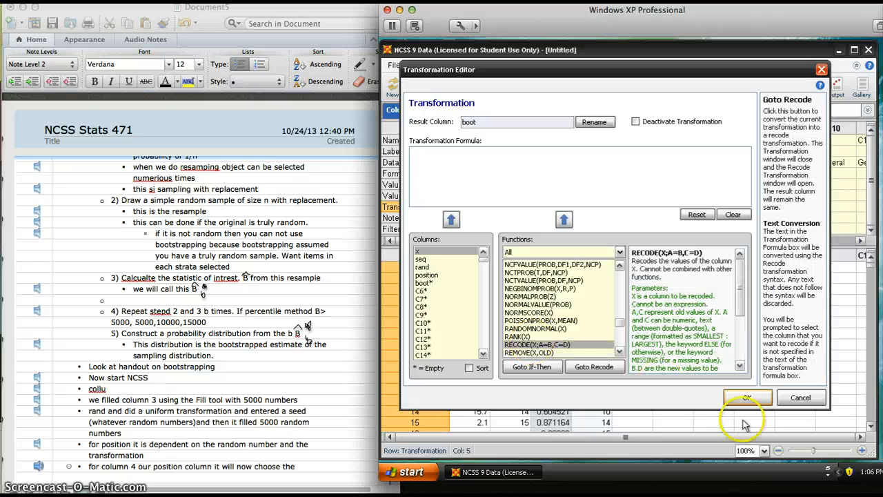
double_click(562, 346)
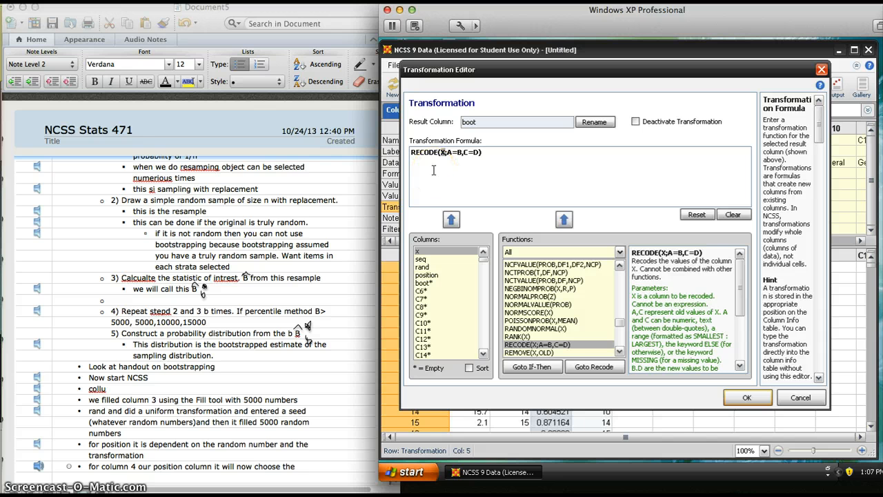
- Make position the column to recode and apply the formula RECODE(position;A=B,C=D) with its placeholder values
text(position)
mouse_move(552, 74)
mouse_down()
mouse_move(571, 292)
mouse_move(556, 85)
mouse_up()
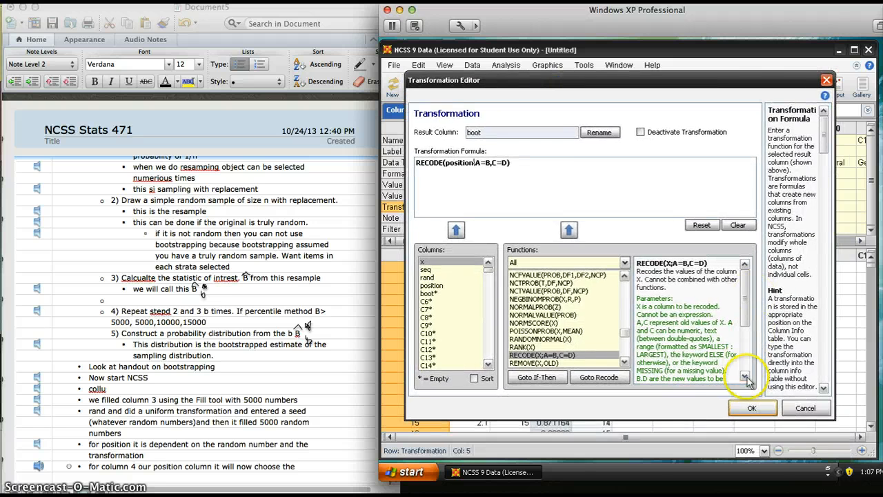
click(747, 407)
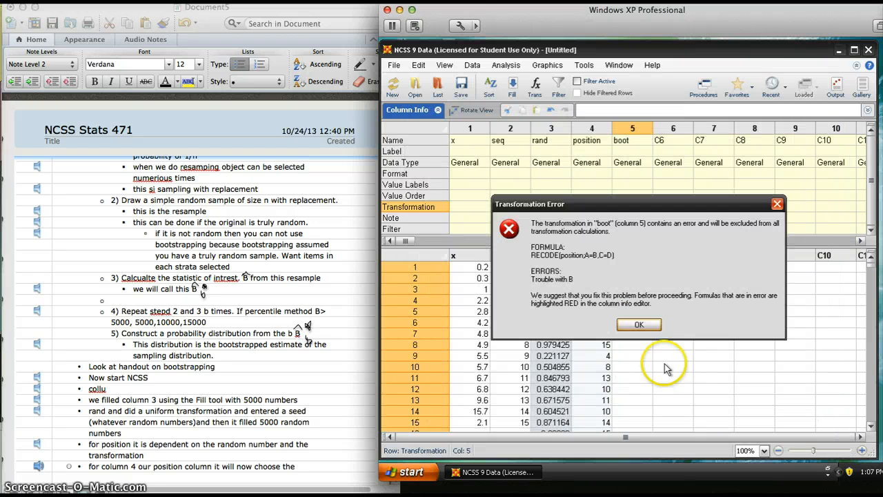
click(638, 325)
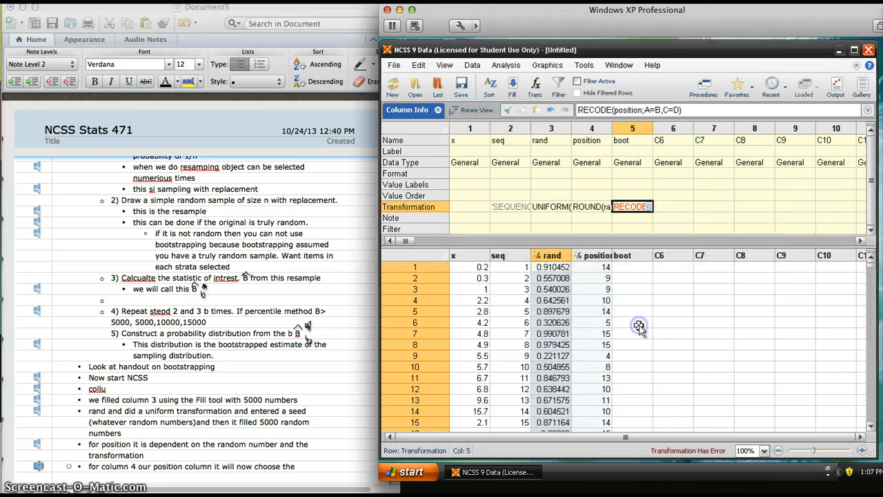
- Reopen the boot column's recode transformation and clear its placeholder entries A, B, C and D
double_click(649, 207)
click(459, 193)
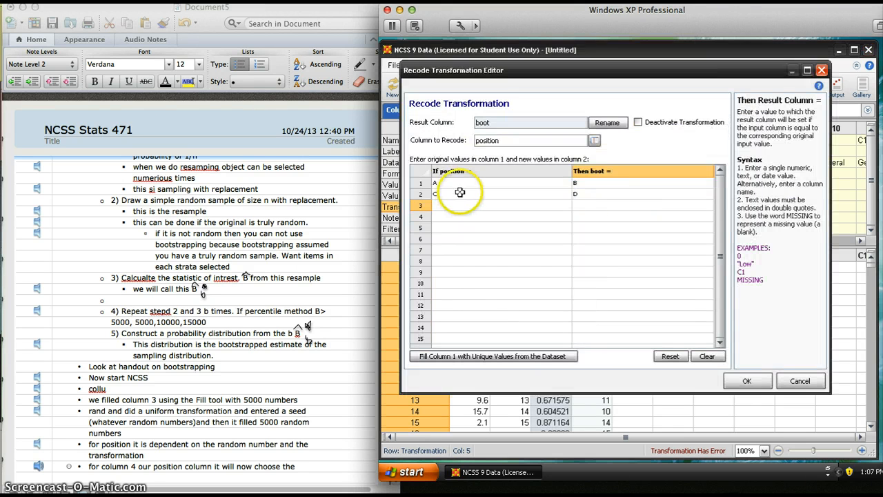
click(447, 185)
key(BackSpace)
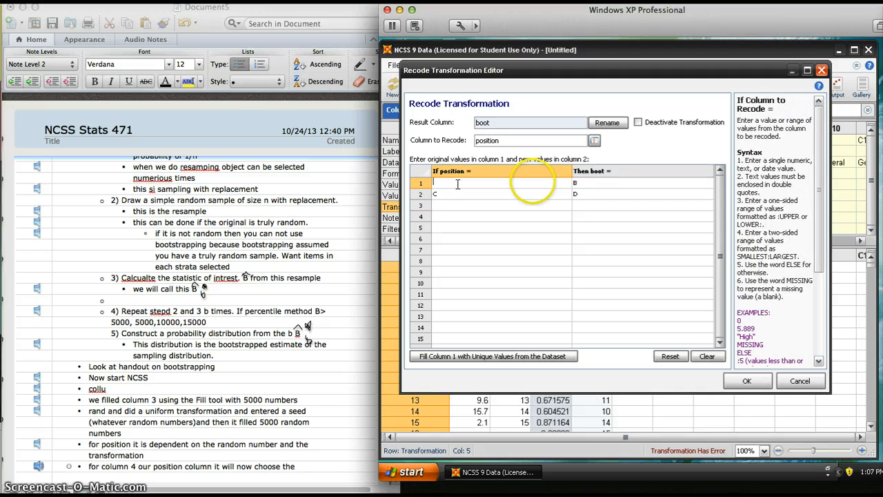
click(576, 182)
key(BackSpace)
click(496, 194)
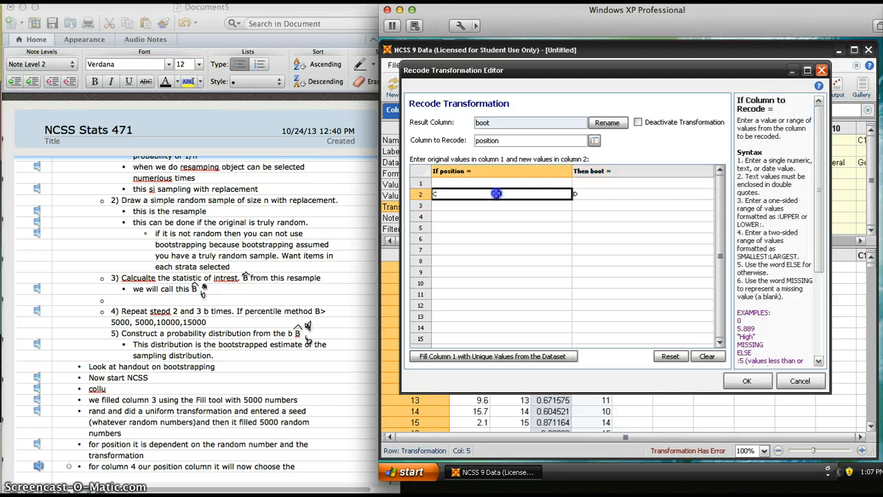
key(BackSpace)
click(576, 194)
key(BackSpace)
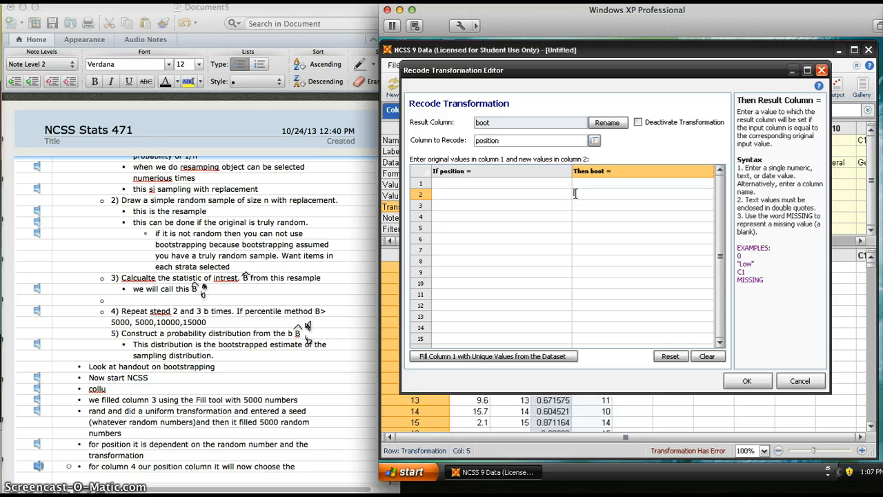
- Fill the recode table with the unique position values from the dataset and apply it with the new boot values left blank
click(476, 356)
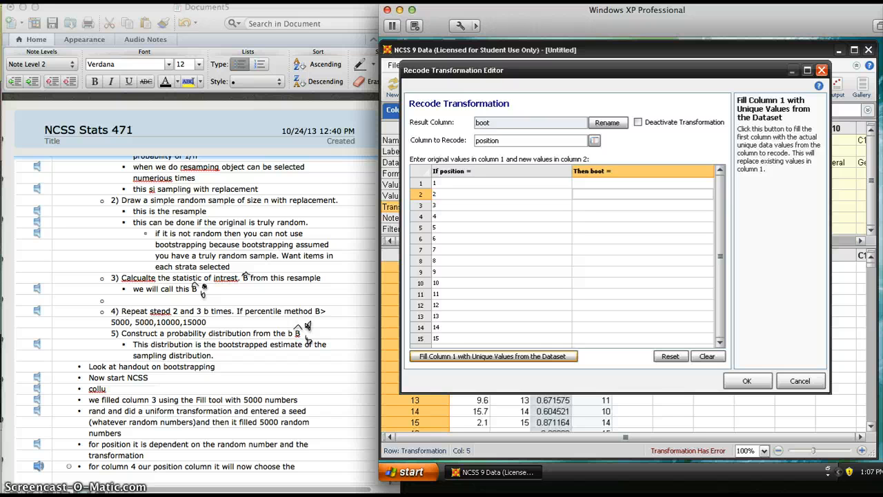
click(598, 183)
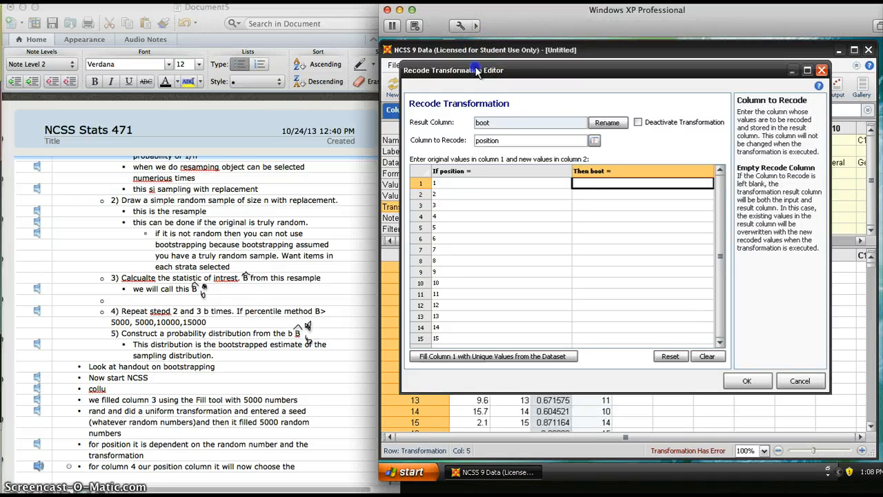
drag(475, 69, 643, 71)
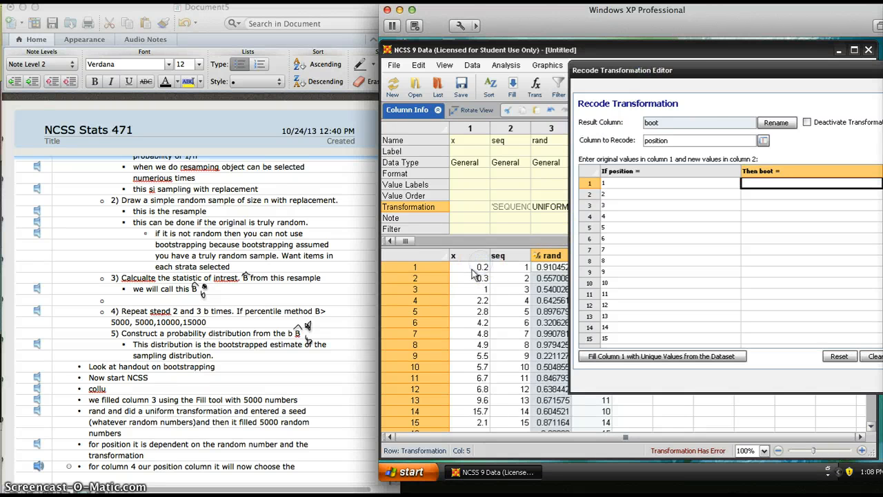
drag(741, 71, 589, 71)
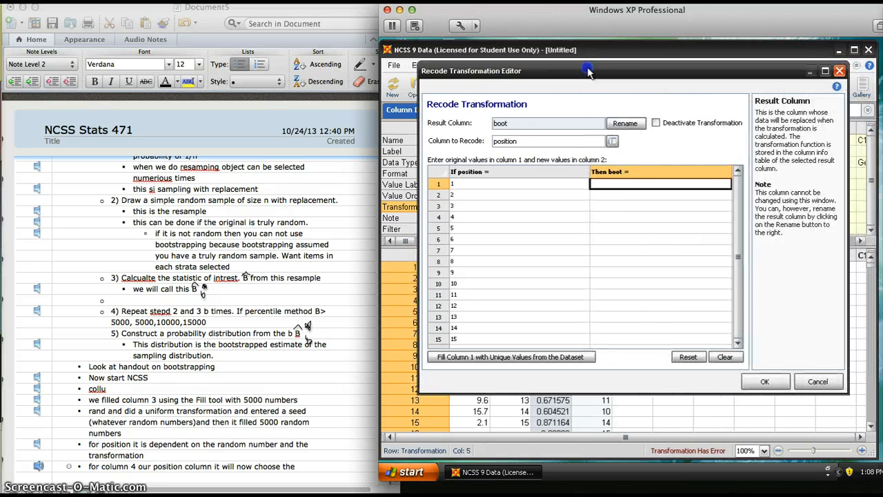
click(780, 388)
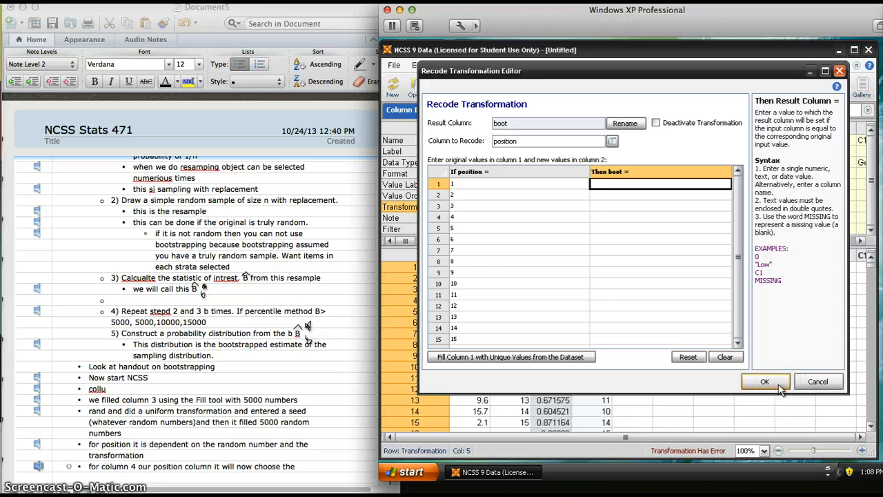
click(764, 381)
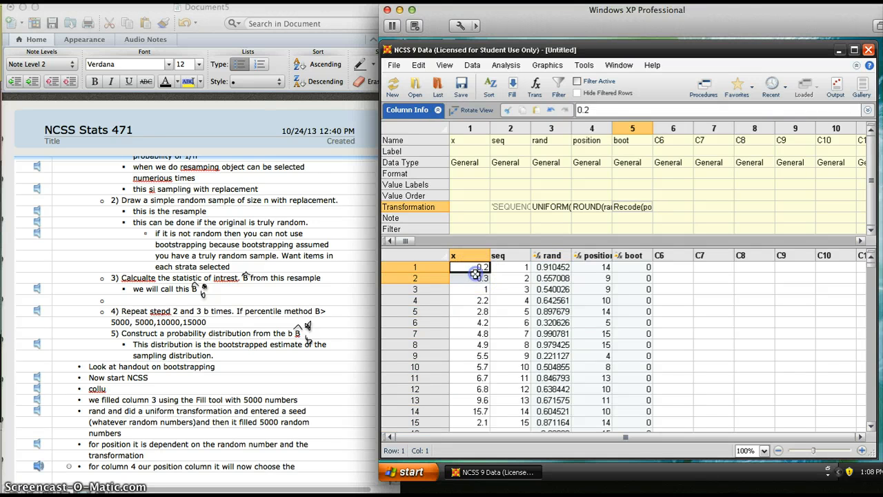
- Undo the last edit to the boot column's transformation
click(437, 111)
click(418, 65)
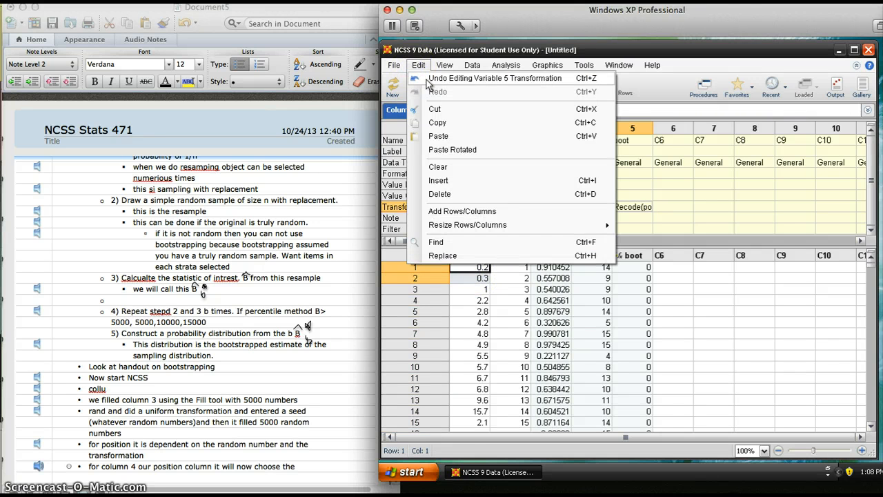
click(428, 81)
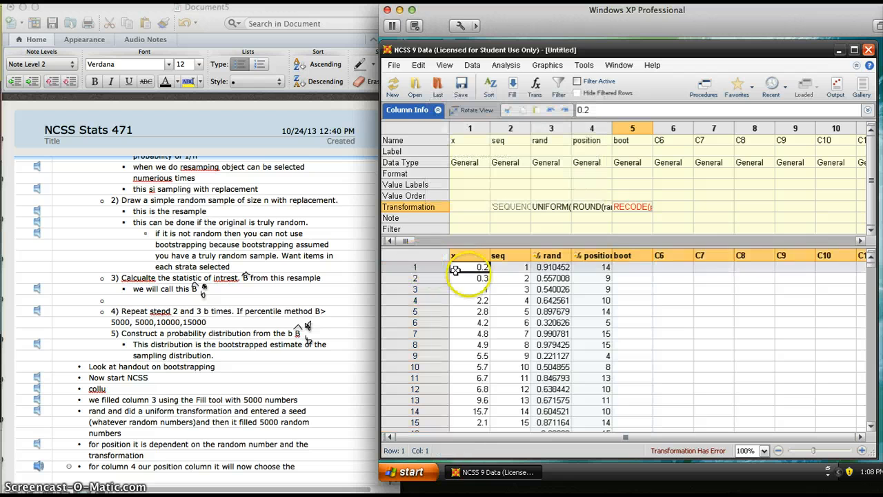
- Copy the 15 sample values in rows 1 to 15 of column x
drag(475, 273, 481, 335)
right_click(482, 335)
click(525, 226)
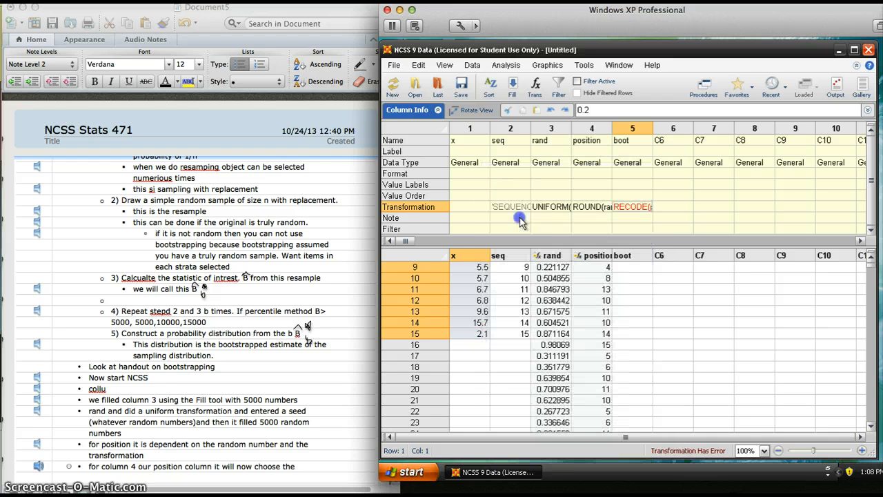
- Reopen the recode transformation of the boot column and empty the placeholder rows A=B and C=D
click(656, 207)
click(640, 205)
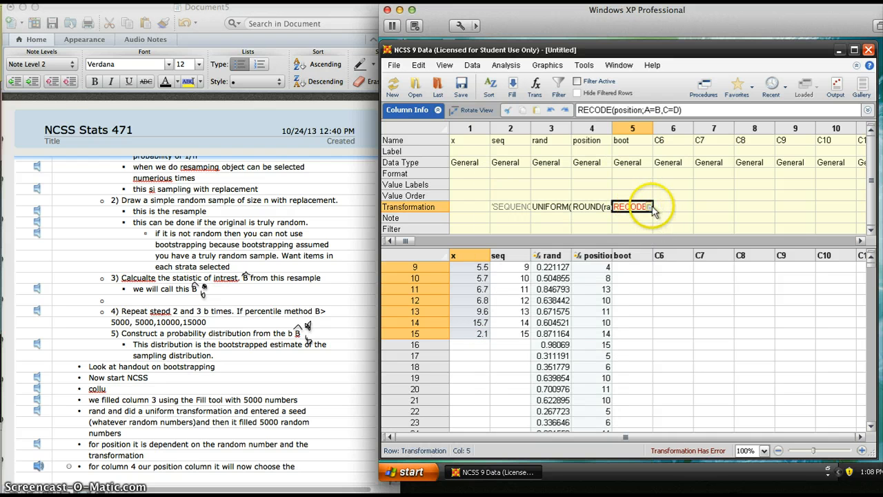
double_click(645, 206)
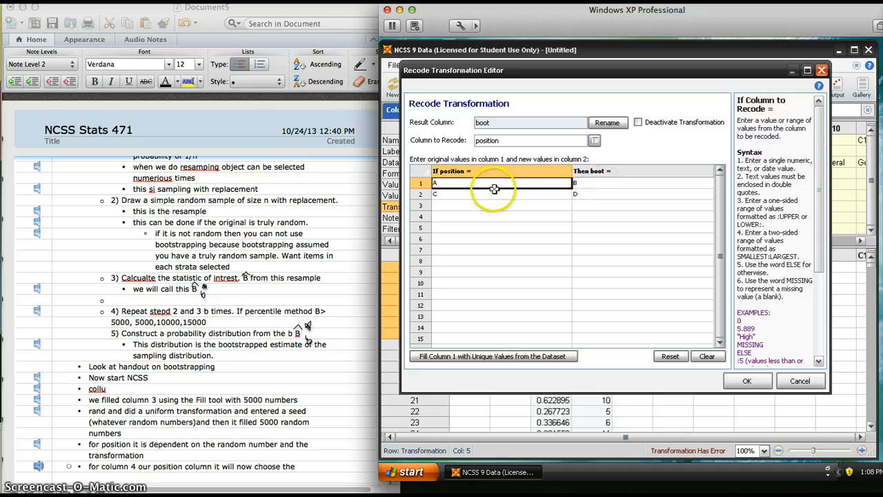
click(471, 193)
key(BackSpace)
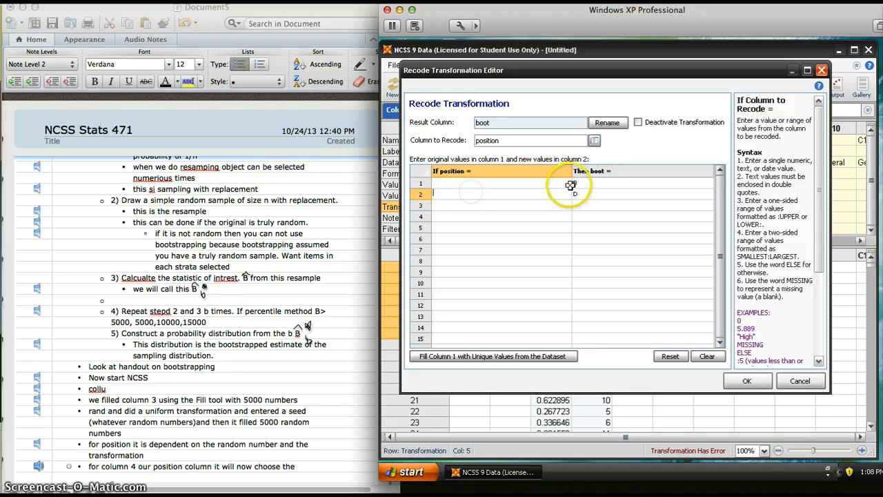
click(585, 183)
key(BackSpace)
click(582, 195)
key(BackSpace)
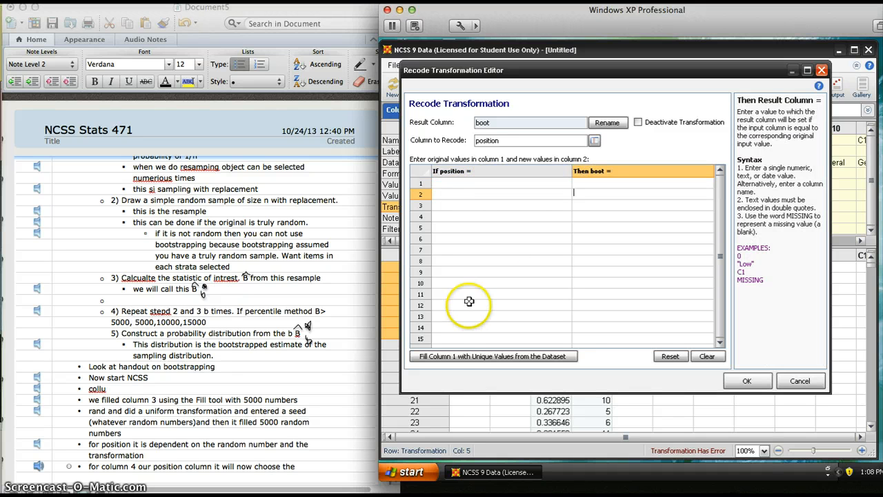
- Fill the position side with the dataset's unique values, paste the copied x values as the new boot values, and apply the recode
click(454, 356)
click(596, 183)
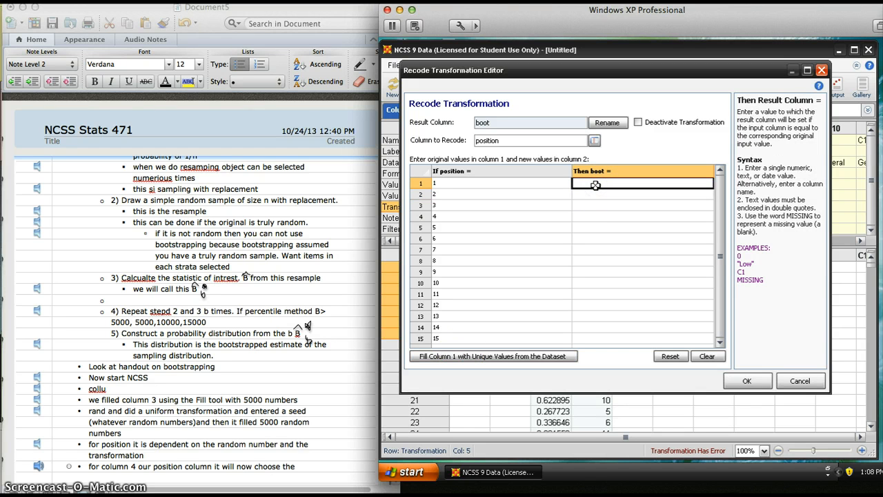
drag(595, 185, 583, 316)
right_click(590, 285)
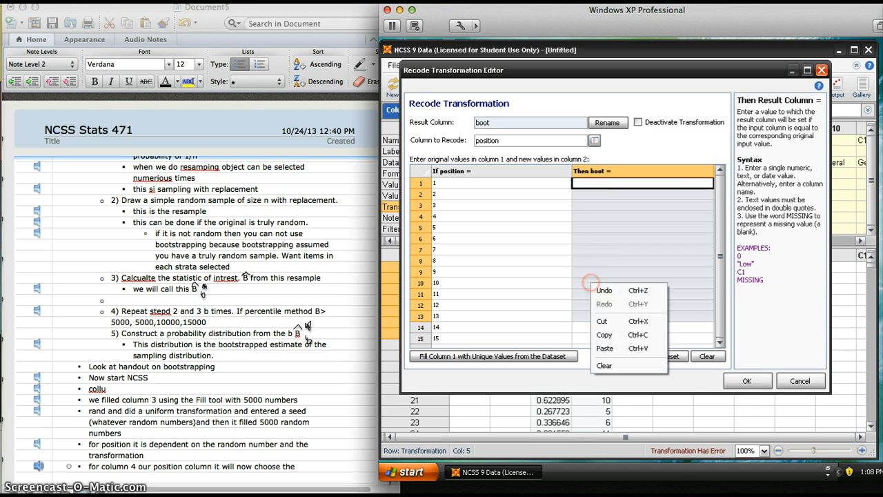
click(605, 348)
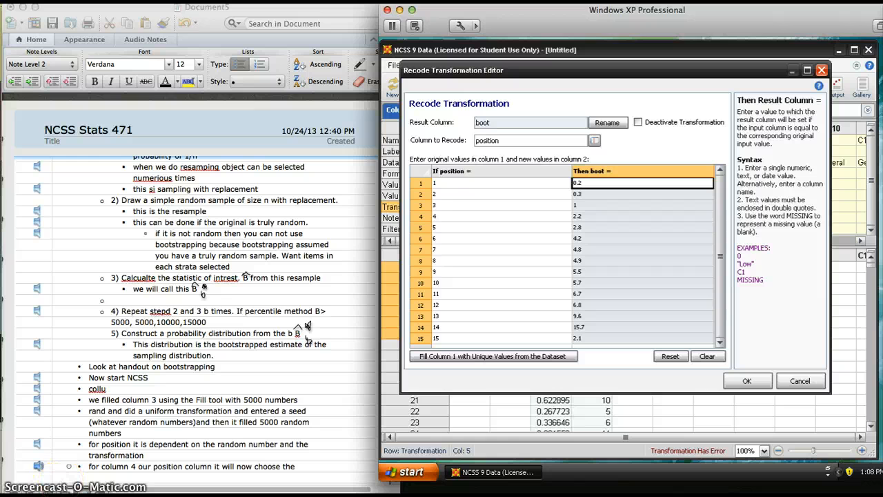
click(743, 383)
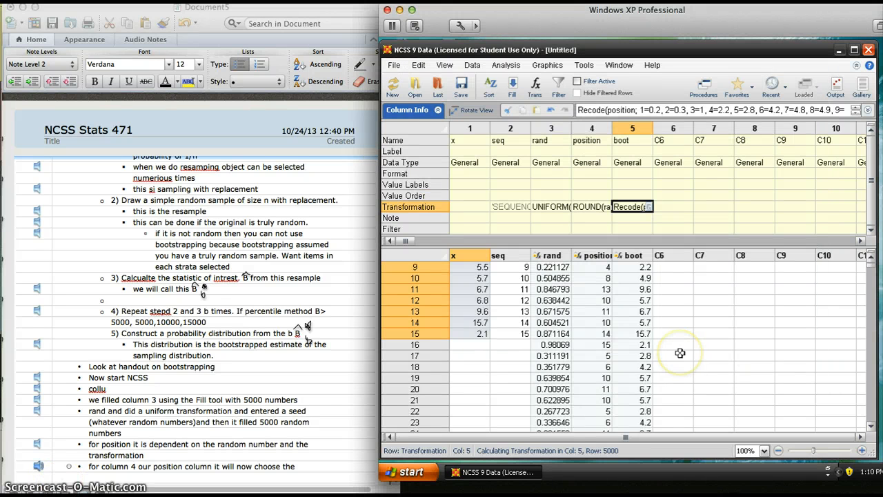
mouse_move(874, 269)
mouse_down()
mouse_move(872, 312)
mouse_move(873, 263)
mouse_up()
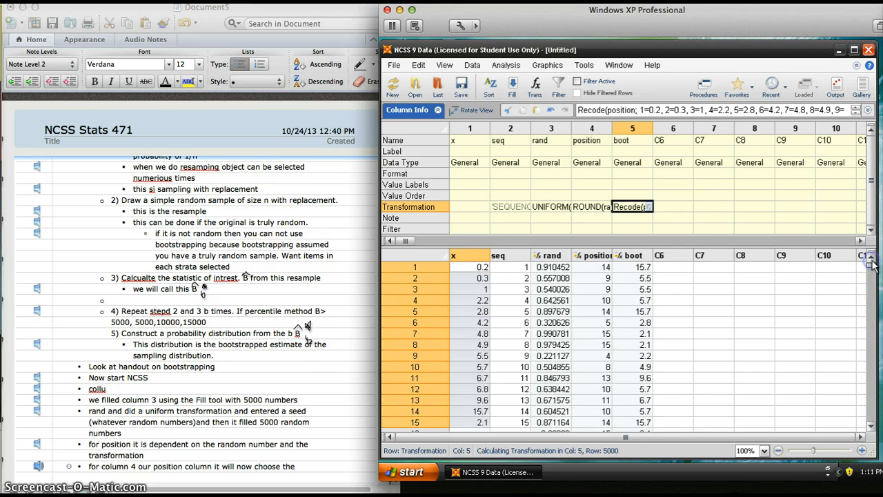
- In the Word notes, add the indented line "after boostrapping I have now taken" below the column 4 note
click(286, 480)
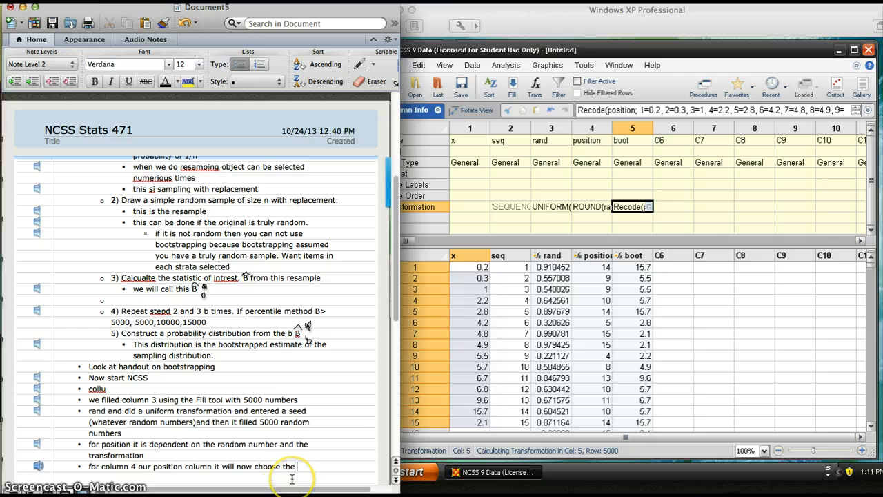
key(Return)
key(Tab)
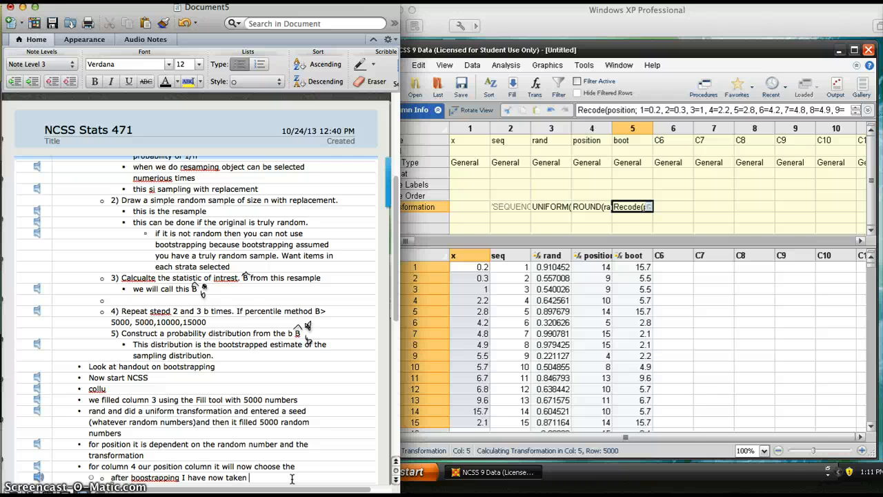
- Back in NCSS, copy the boot column's values into column C7 and narrow columns C6 and C7
click(642, 311)
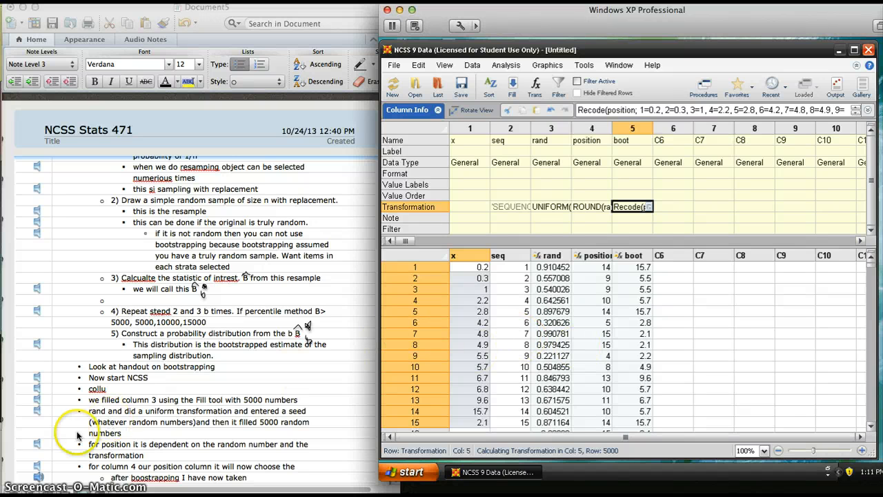
click(629, 256)
right_click(629, 256)
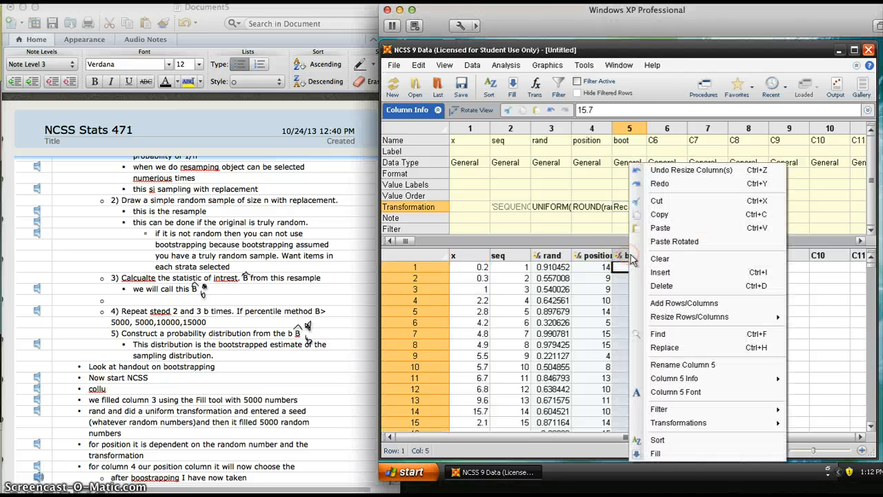
click(662, 214)
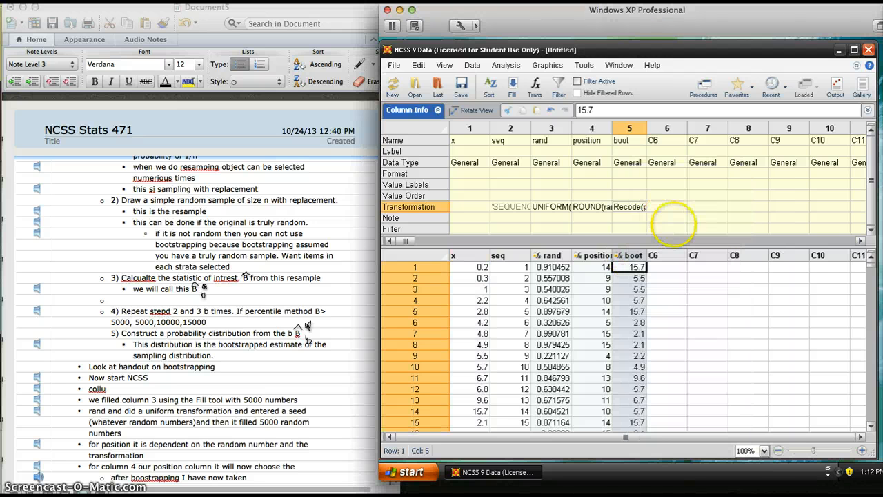
click(704, 257)
right_click(705, 259)
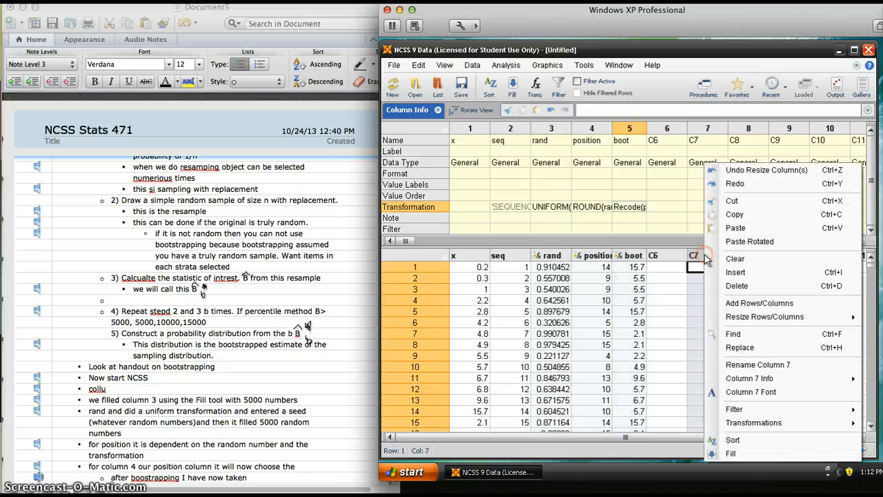
click(730, 229)
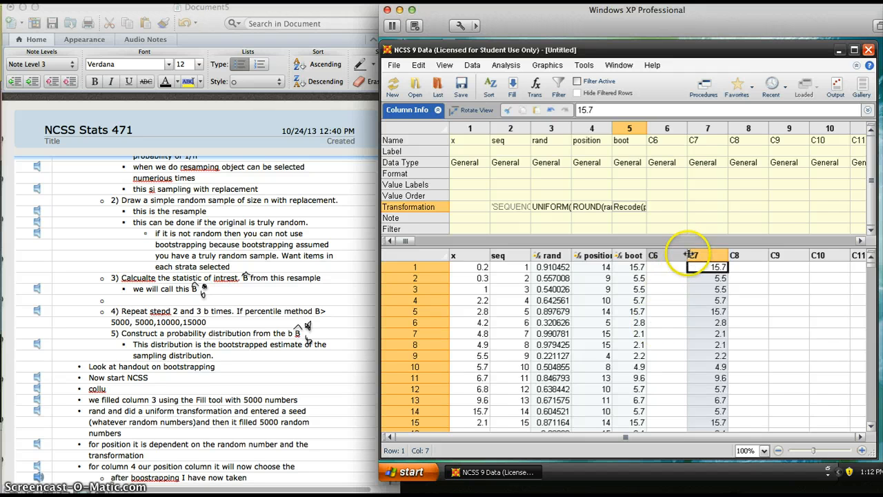
drag(687, 254, 673, 254)
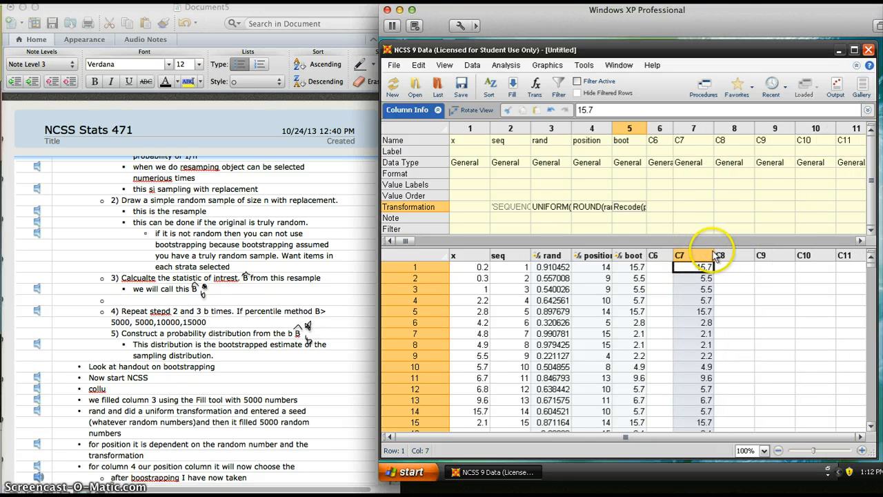
drag(714, 254, 661, 256)
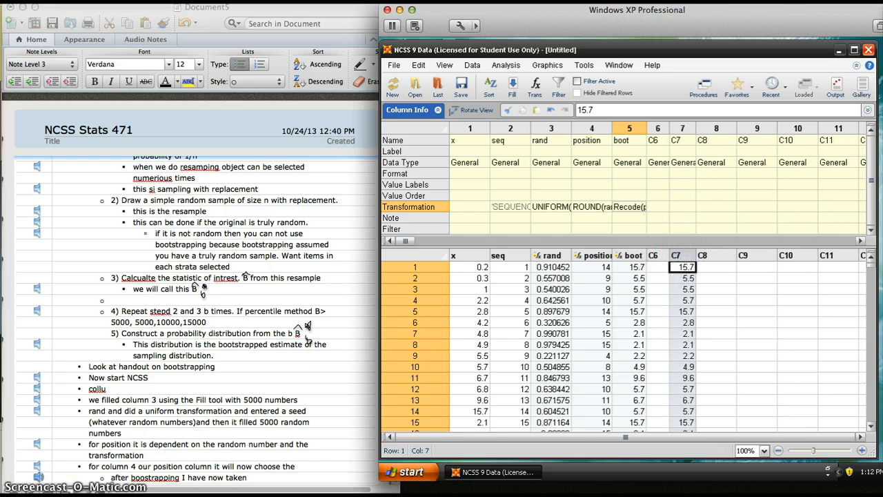
- Examine the Auto Recalculate and Recalculate All options for the data transformations
click(470, 66)
click(472, 69)
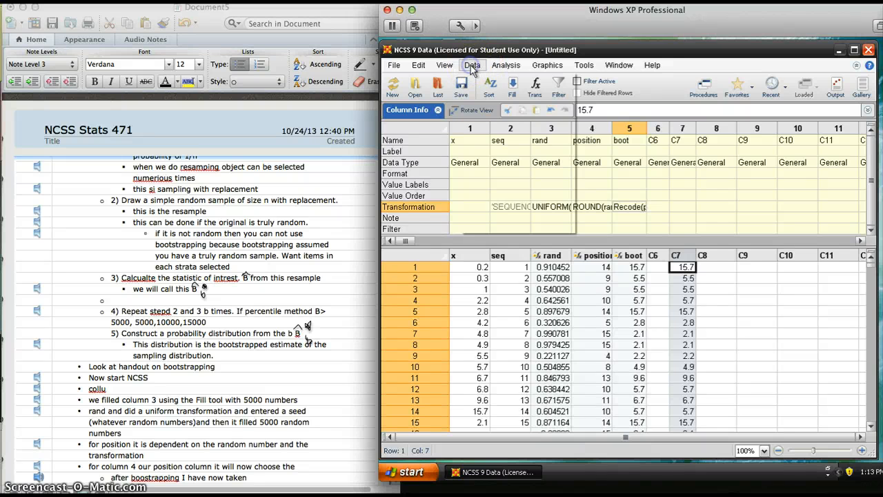
click(472, 69)
mouse_move(491, 142)
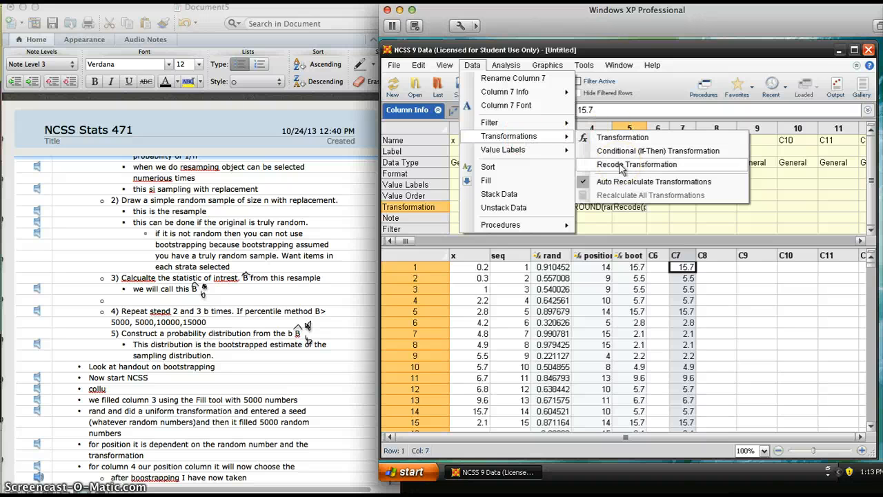
click(641, 182)
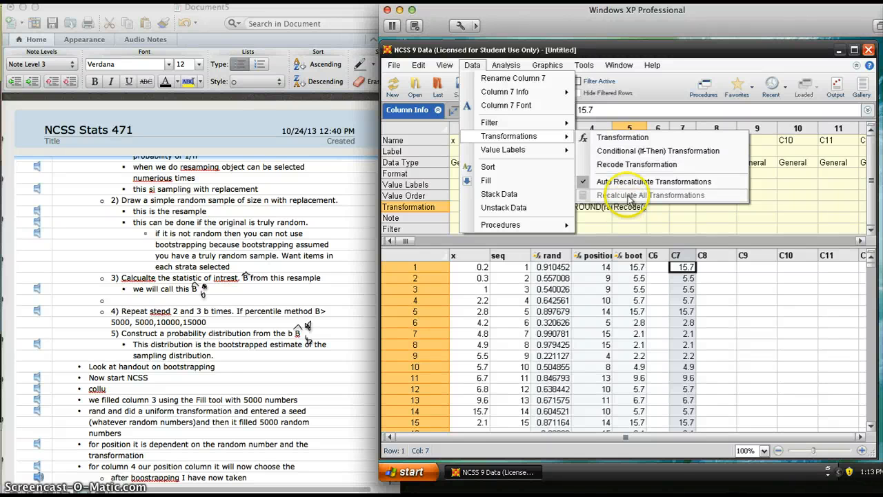
click(641, 280)
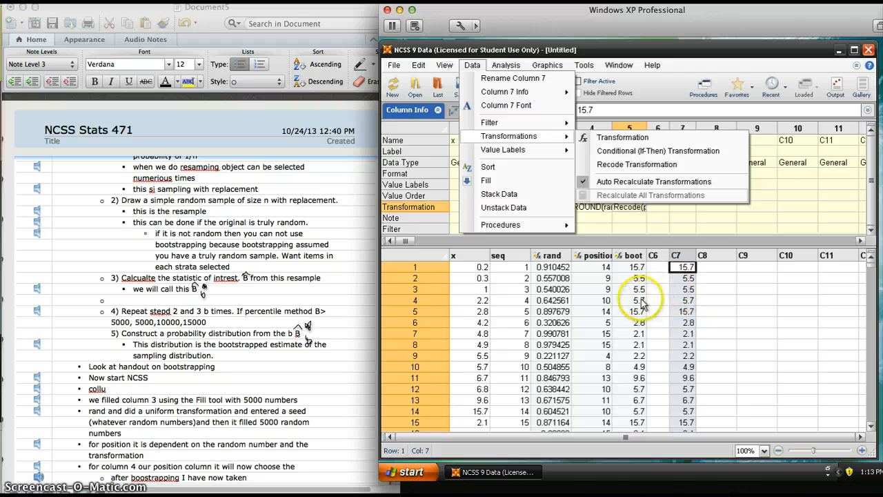
click(655, 290)
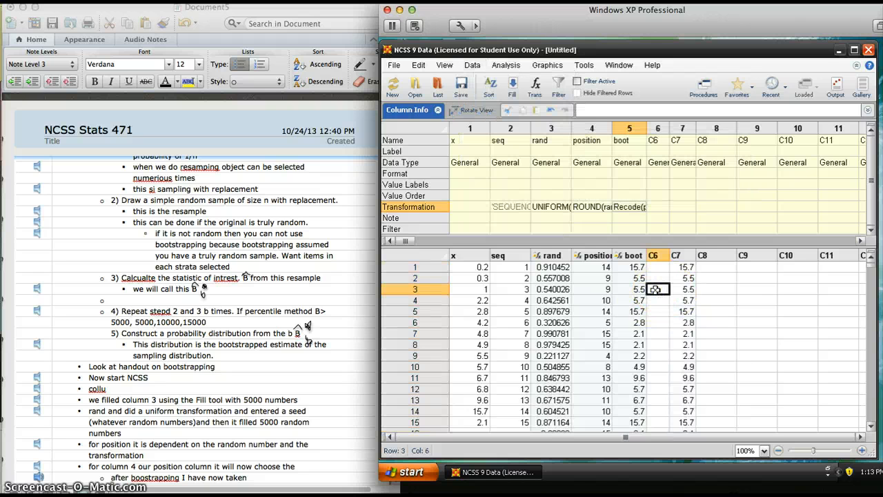
click(724, 267)
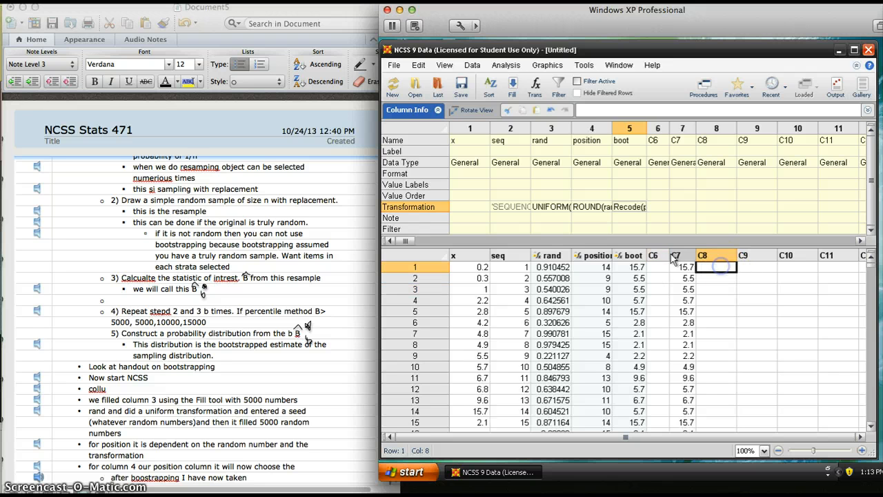
click(472, 64)
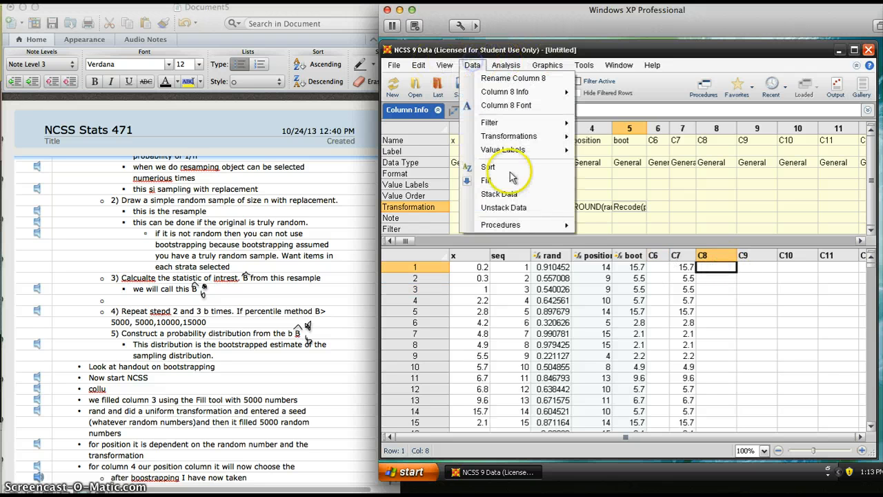
mouse_move(514, 143)
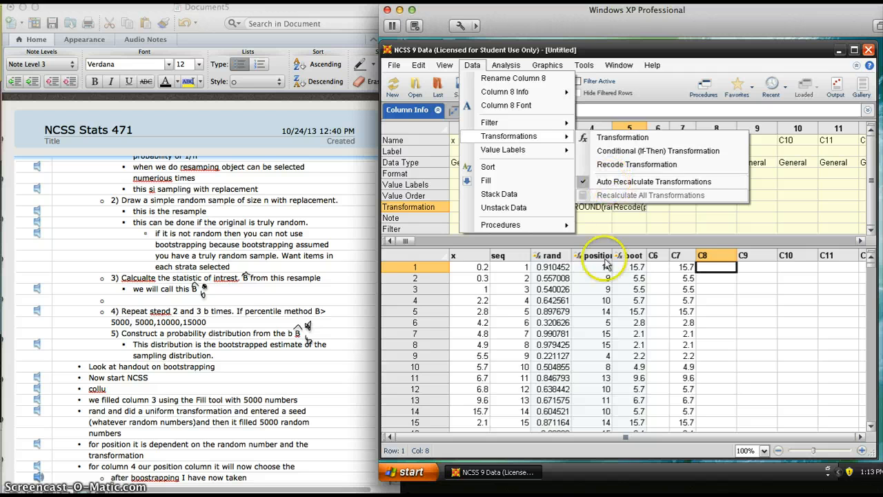
click(709, 301)
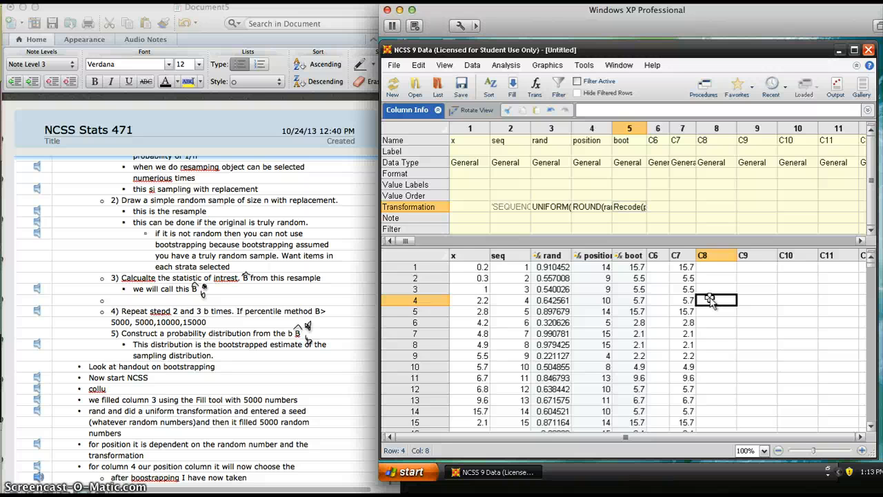
- Narrow all the data sheet's columns so that columns x through C20 fit on screen
click(413, 255)
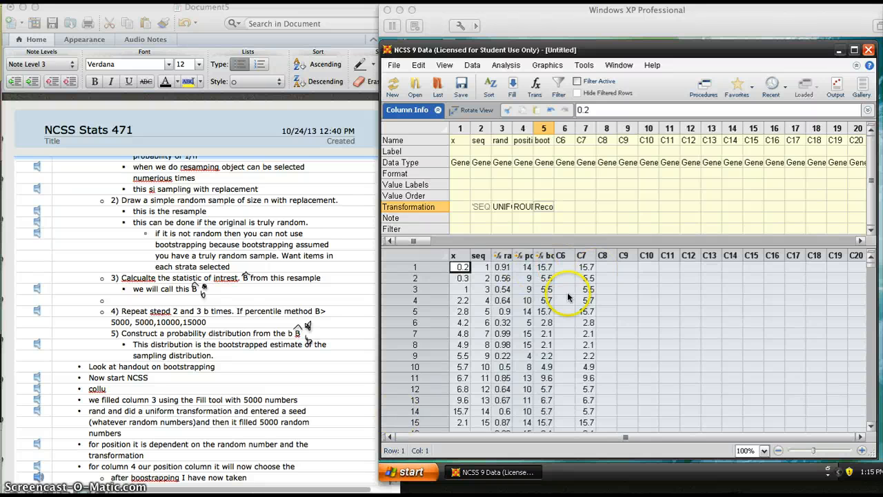
click(561, 267)
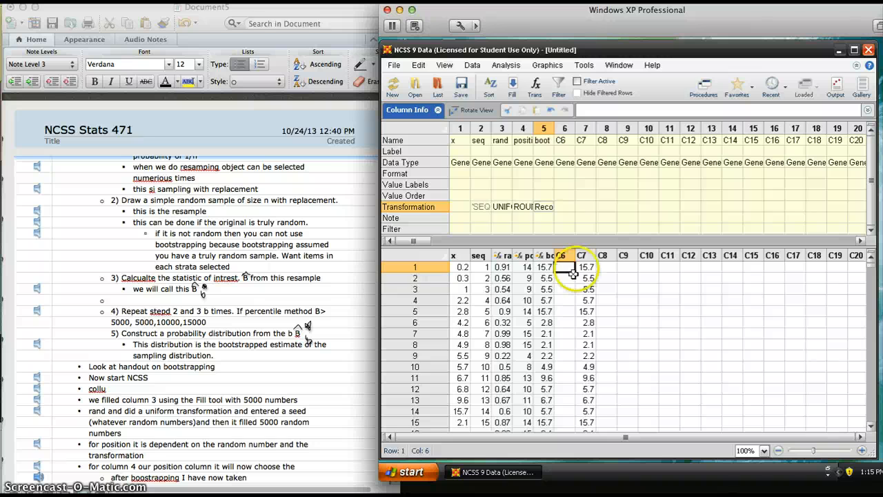
click(582, 256)
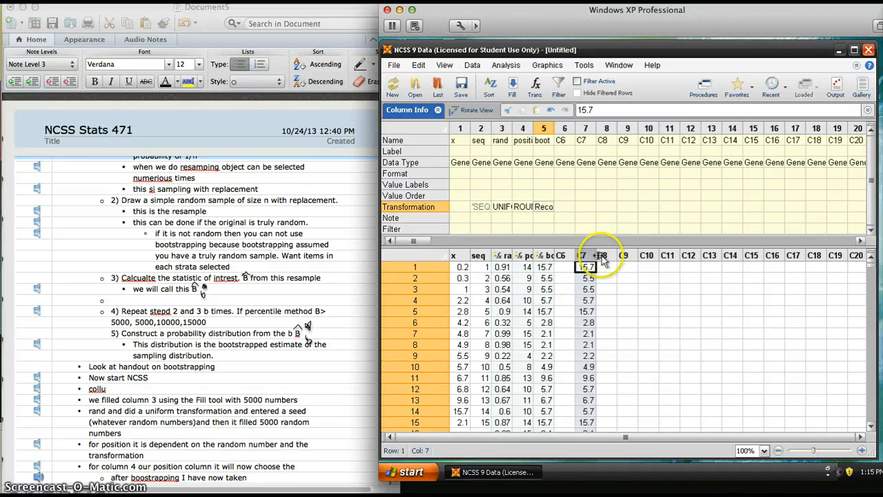
- Turn off Auto Recalculate Transformations and recalculate all transformations to draw a new resample
click(473, 65)
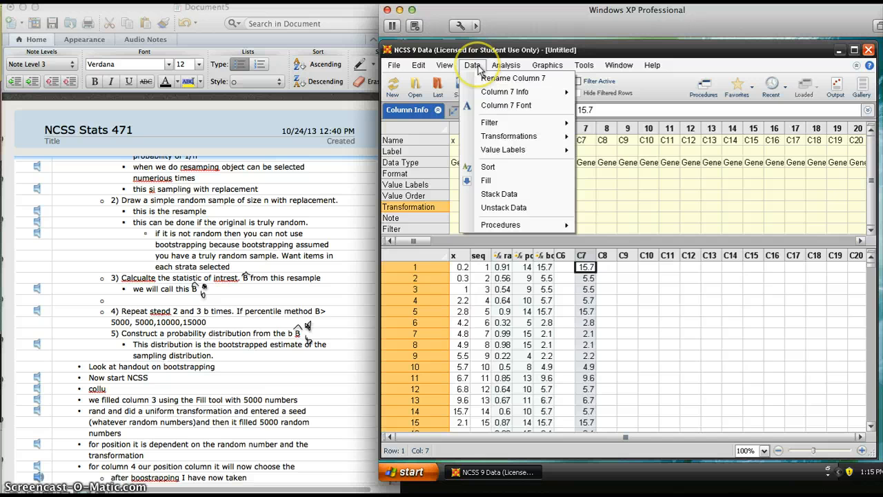
mouse_move(564, 135)
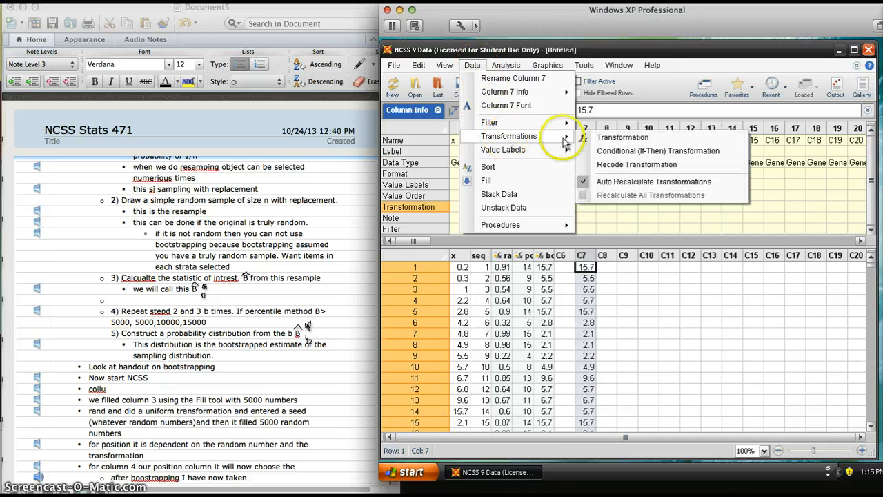
click(585, 181)
click(472, 65)
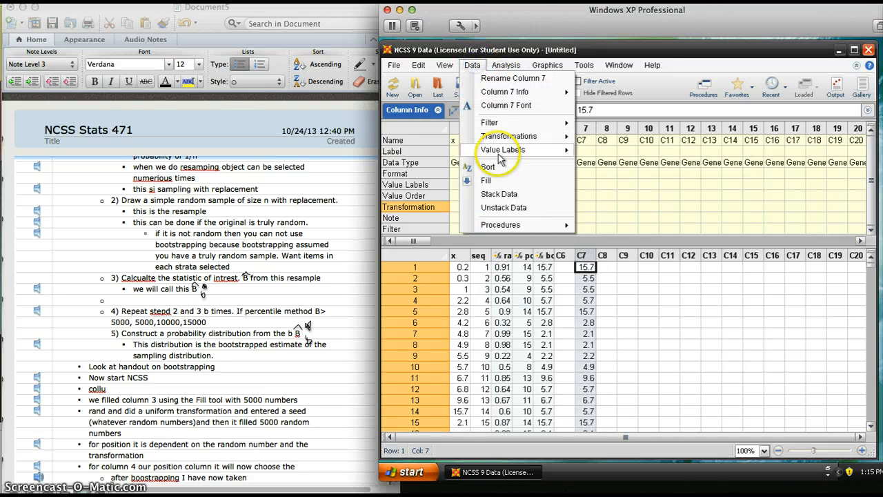
mouse_move(551, 136)
click(621, 194)
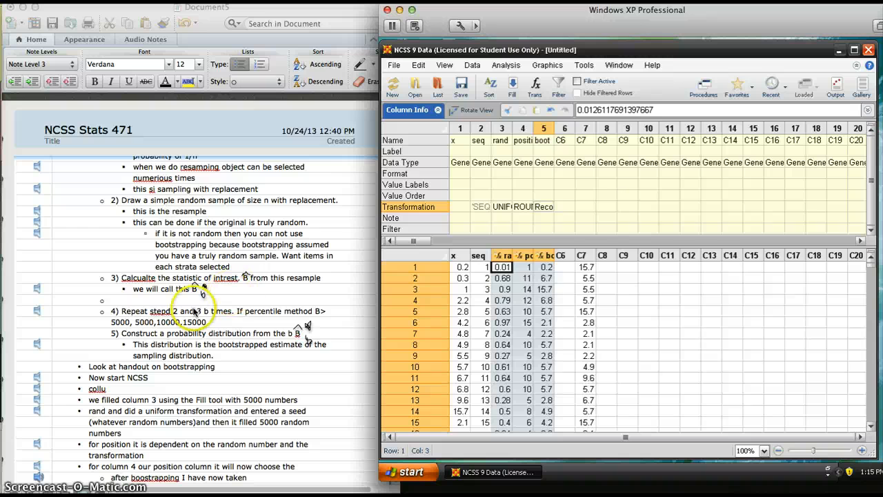
- Copy the boot column's values into column C8
right_click(545, 266)
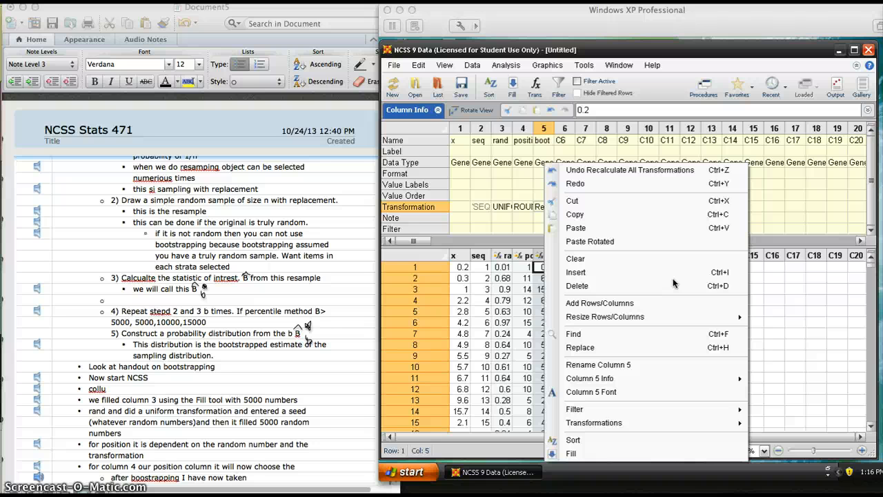
click(577, 214)
click(603, 256)
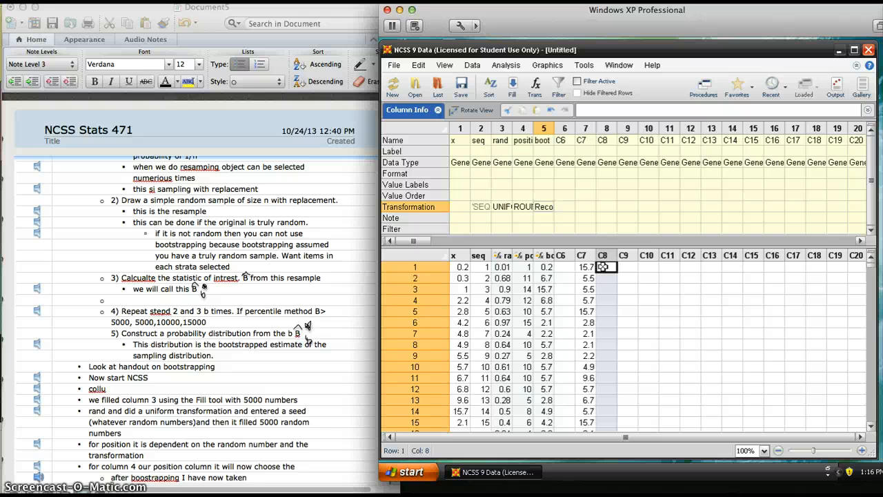
right_click(603, 266)
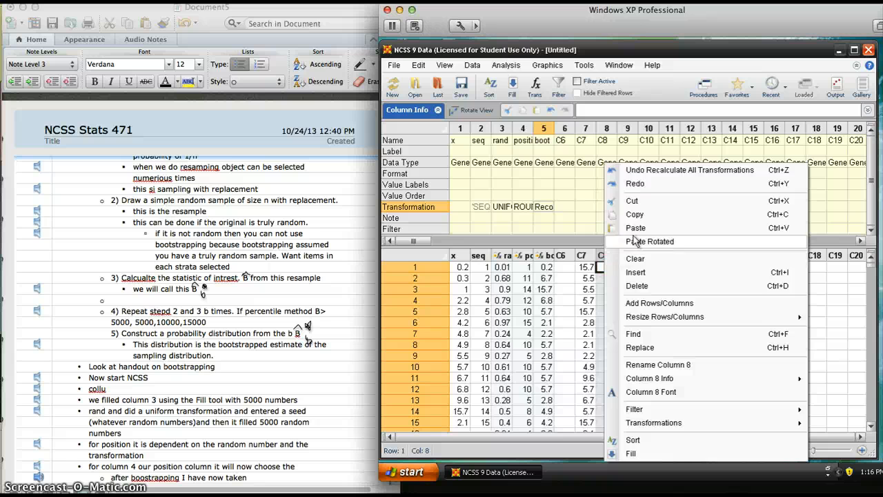
click(632, 229)
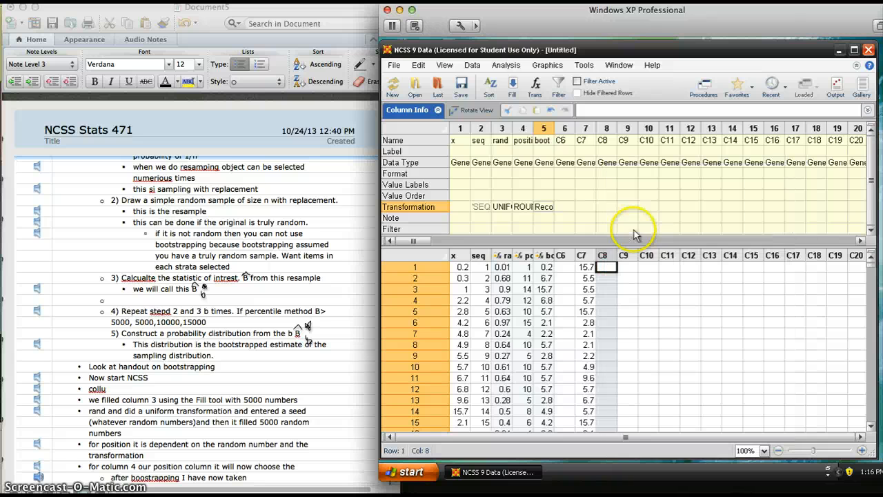
- Recalculate all transformations and paste the values already on the clipboard into column C9
click(506, 65)
click(472, 65)
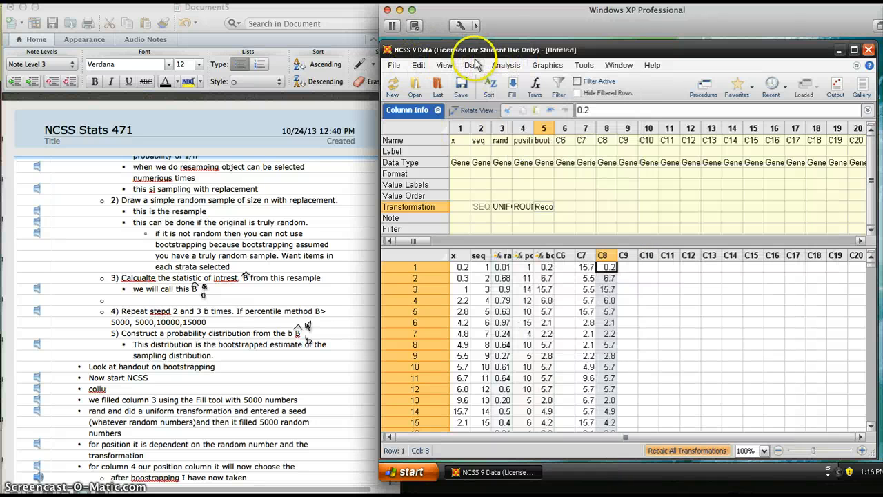
click(472, 65)
mouse_move(524, 136)
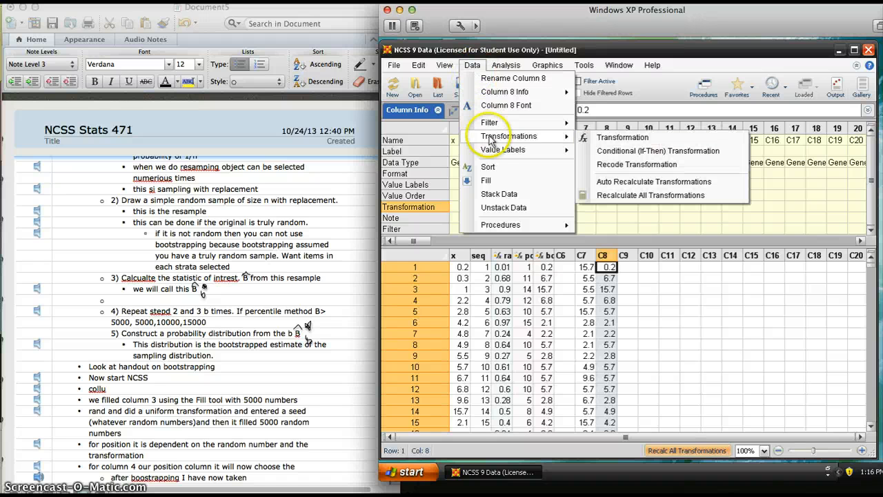
click(614, 196)
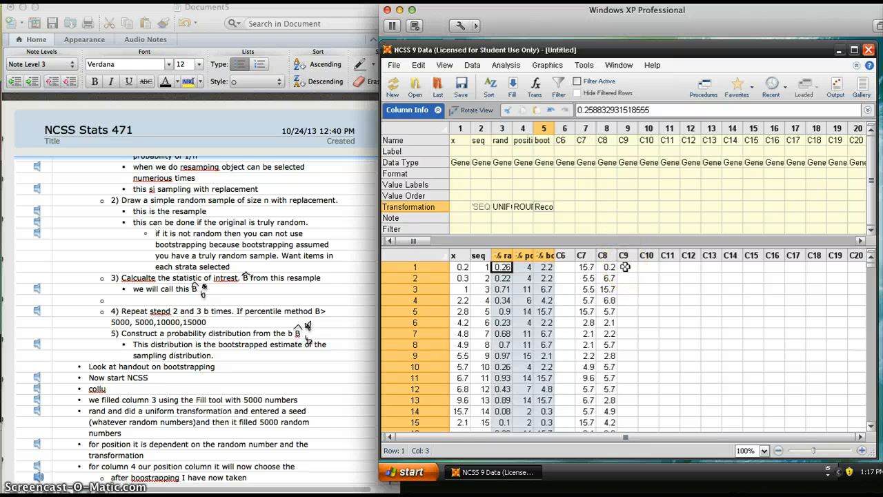
click(624, 267)
right_click(624, 267)
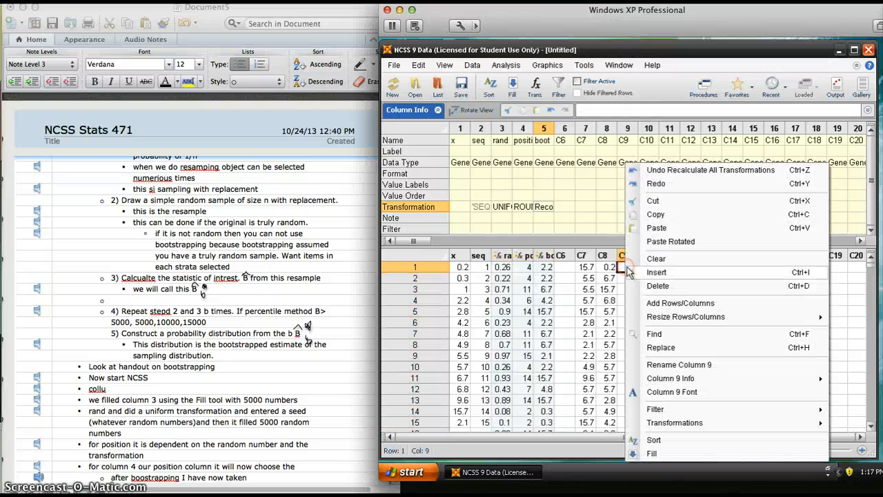
click(656, 228)
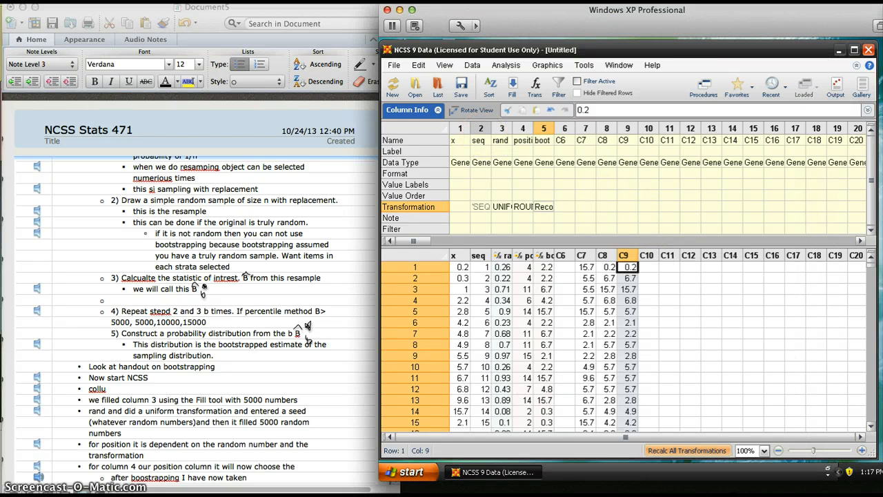
- Recalculate all transformations to generate another resample in the boot column
click(471, 65)
mouse_move(509, 141)
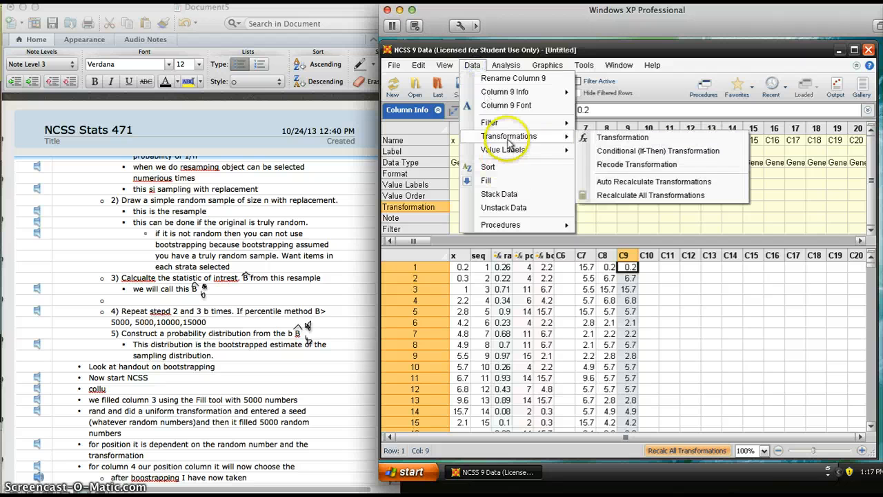
click(621, 194)
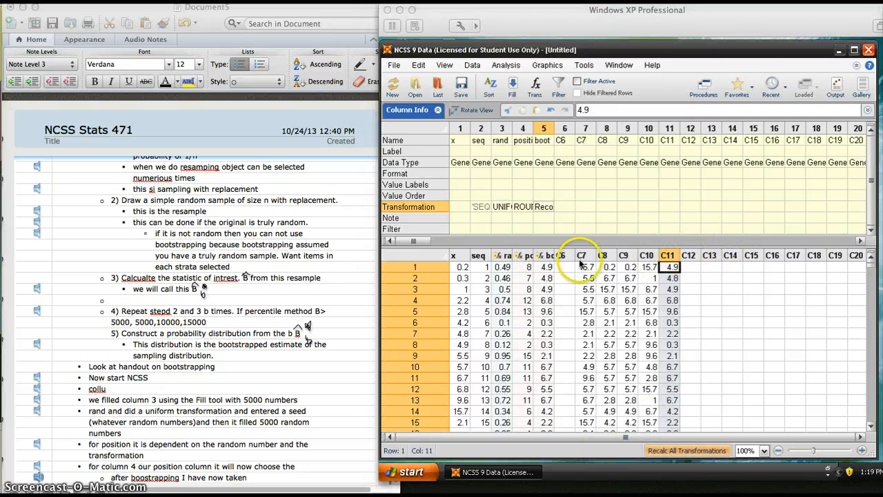
- Copy the current resample's values into column C12
right_click(545, 255)
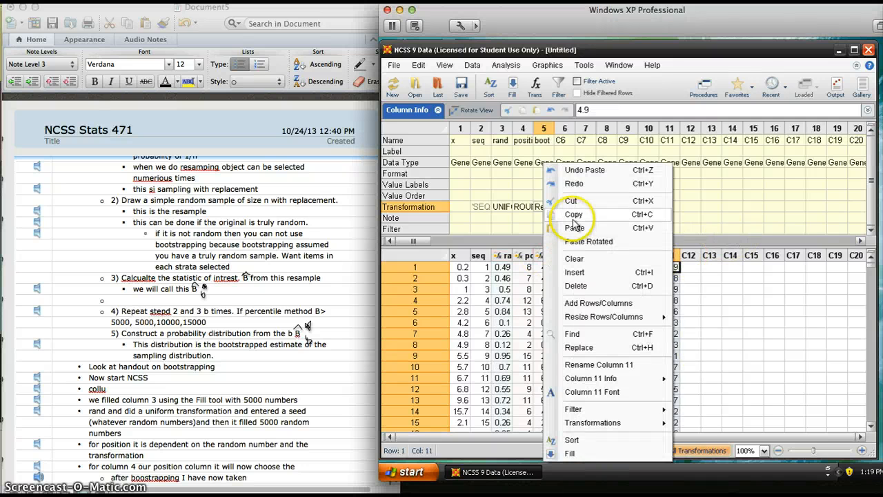
click(574, 226)
right_click(691, 260)
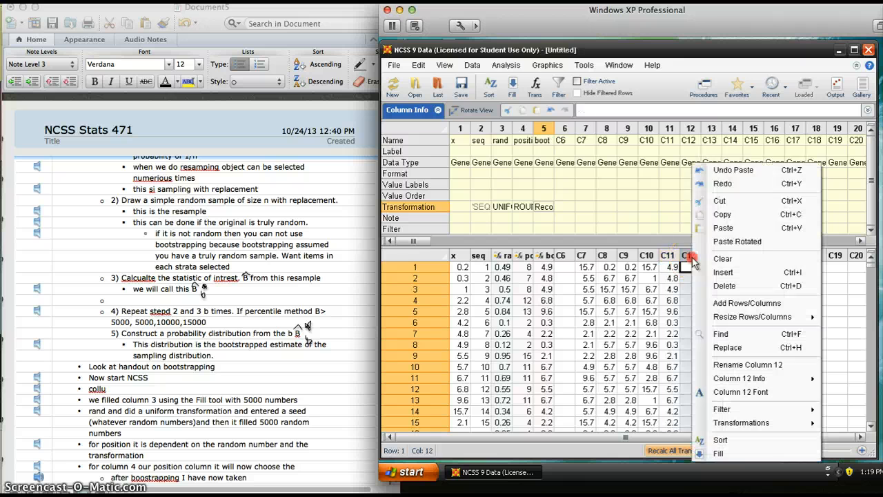
click(721, 228)
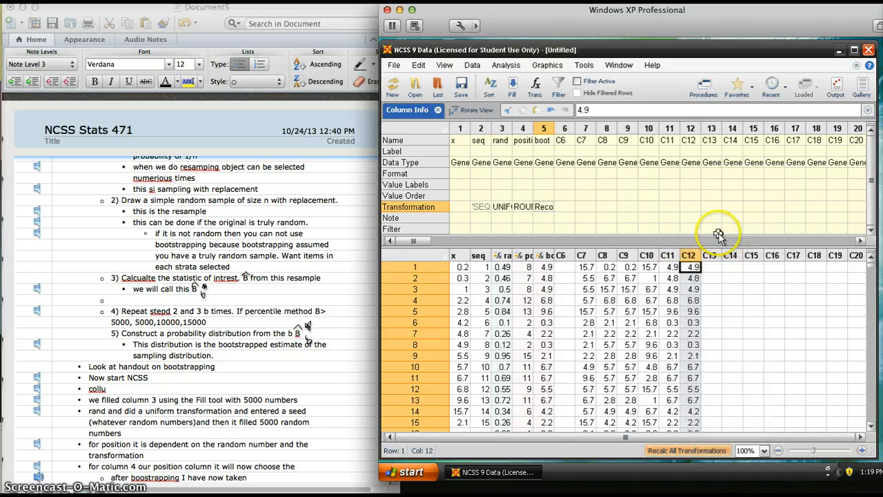
- Recalculate all transformations and copy the boot column's new values into column C13
click(472, 65)
mouse_move(512, 136)
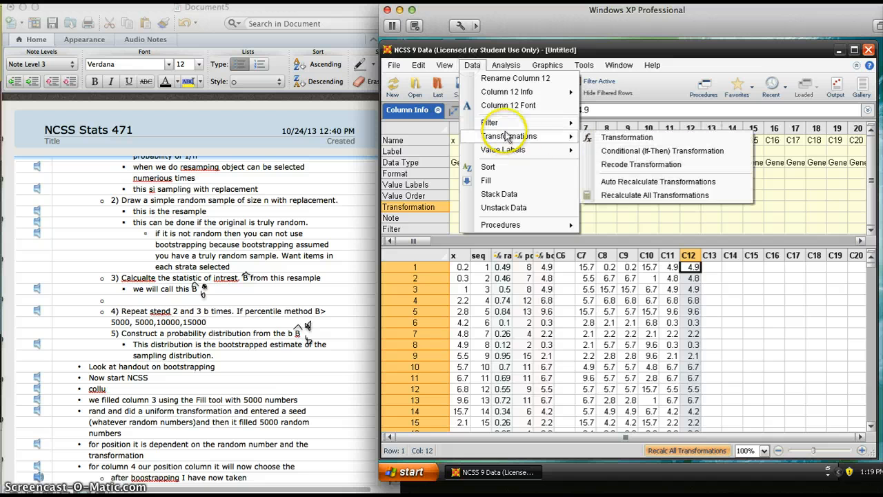
click(625, 196)
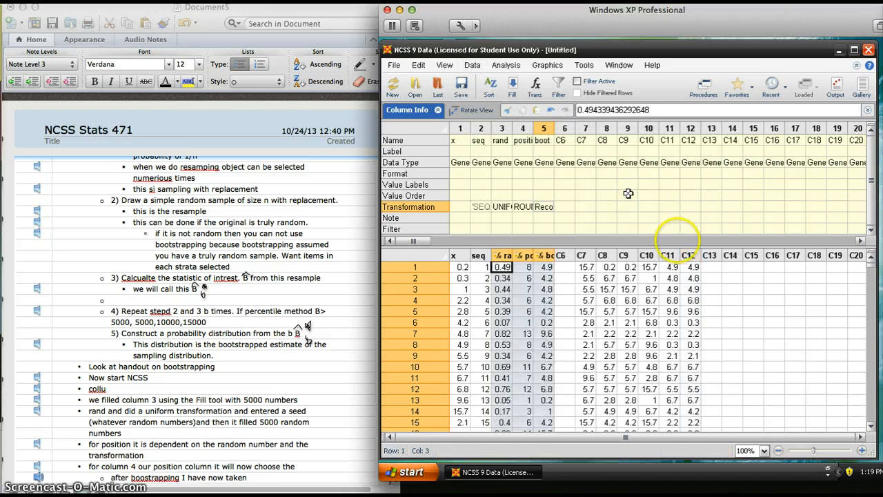
click(542, 256)
right_click(540, 254)
click(572, 214)
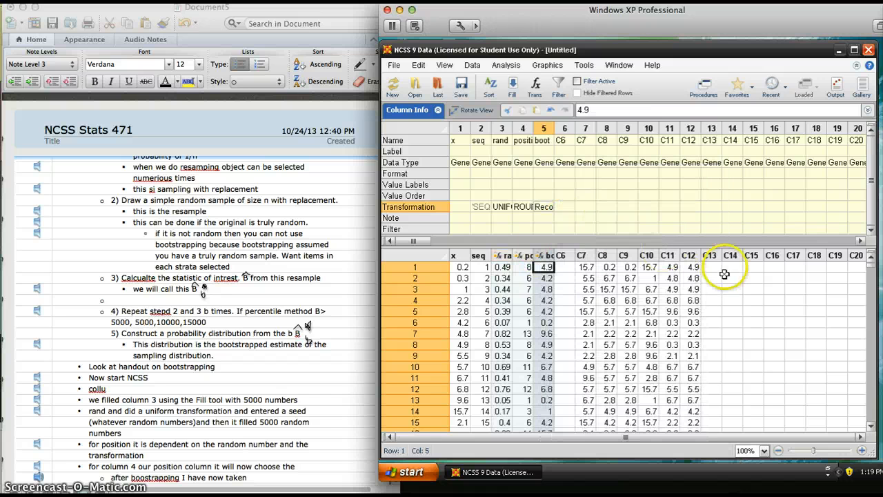
click(712, 257)
right_click(711, 257)
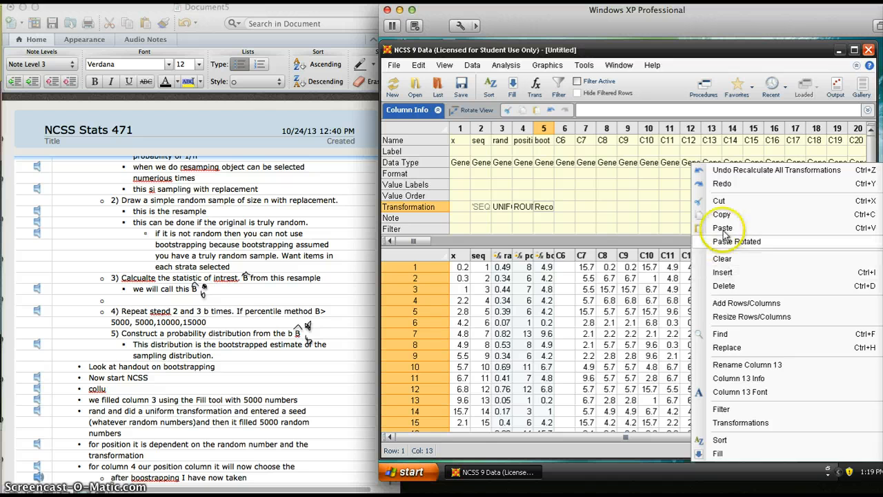
click(722, 224)
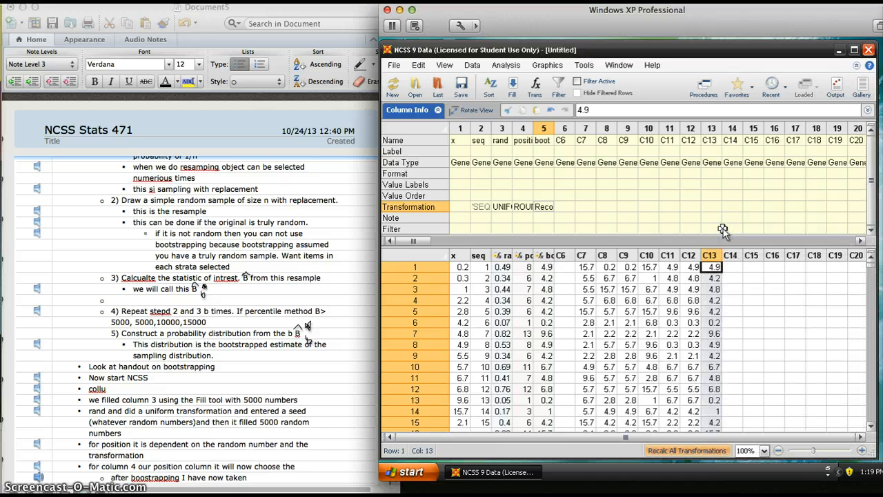
- Recalculate all transformations and copy the boot column's new resample into column C14
click(472, 65)
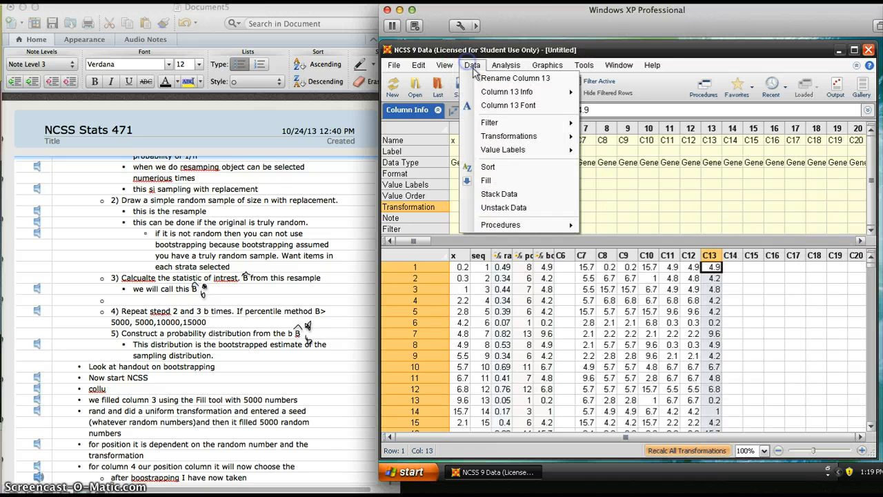
mouse_move(508, 138)
click(599, 191)
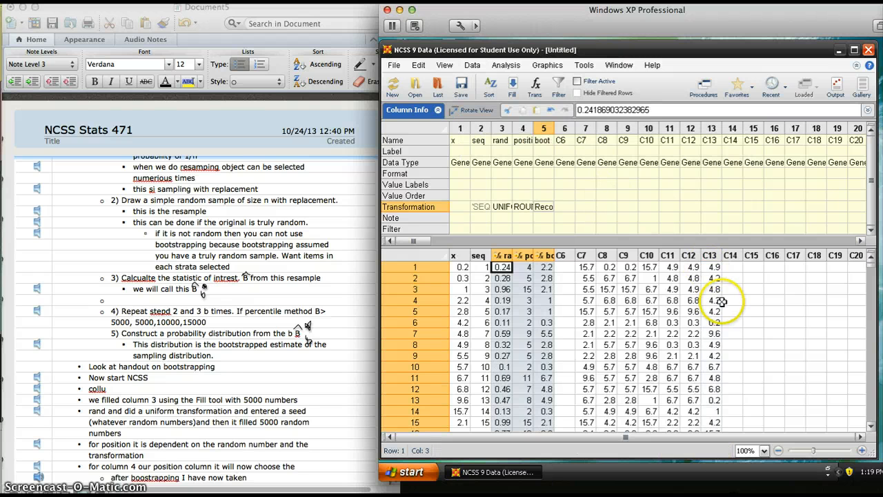
right_click(545, 258)
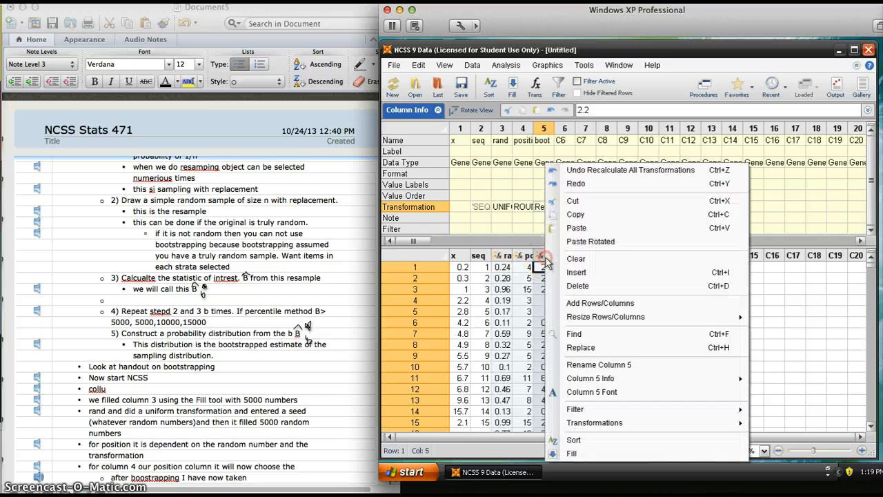
click(576, 214)
right_click(733, 256)
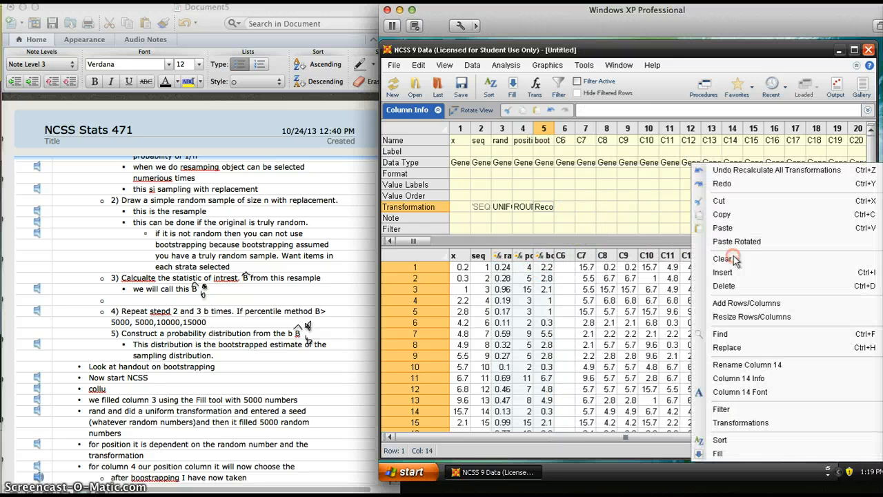
click(728, 223)
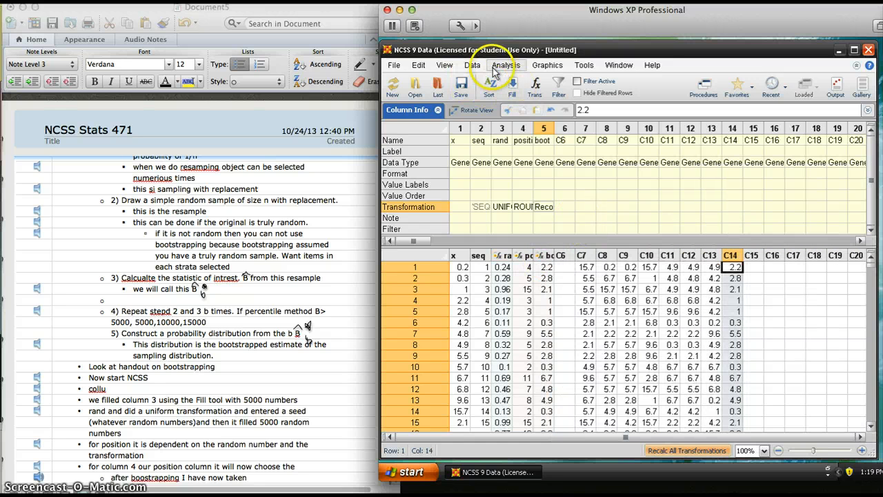
- Recalculate all transformations and copy the boot column's new resample into column C15
click(472, 65)
mouse_move(495, 140)
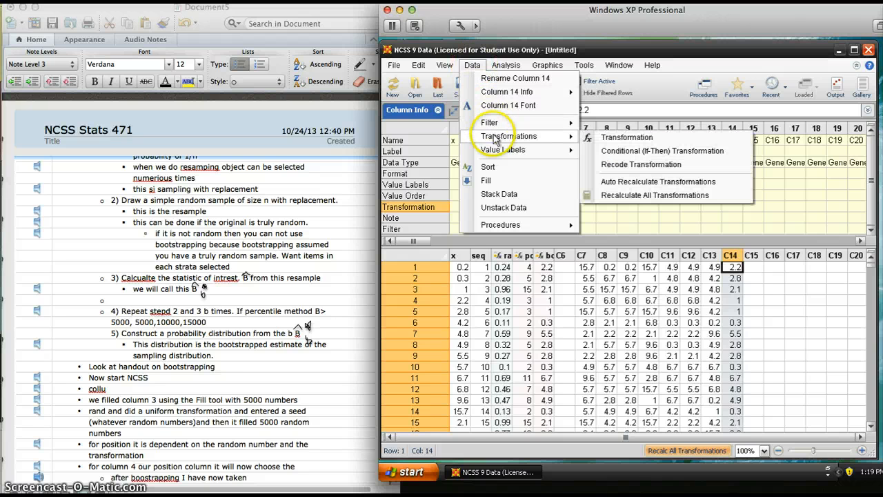
click(632, 196)
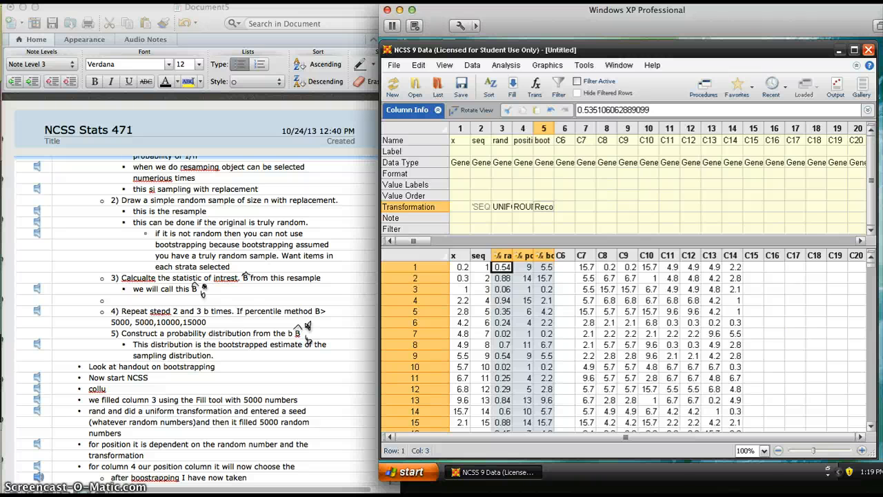
right_click(542, 256)
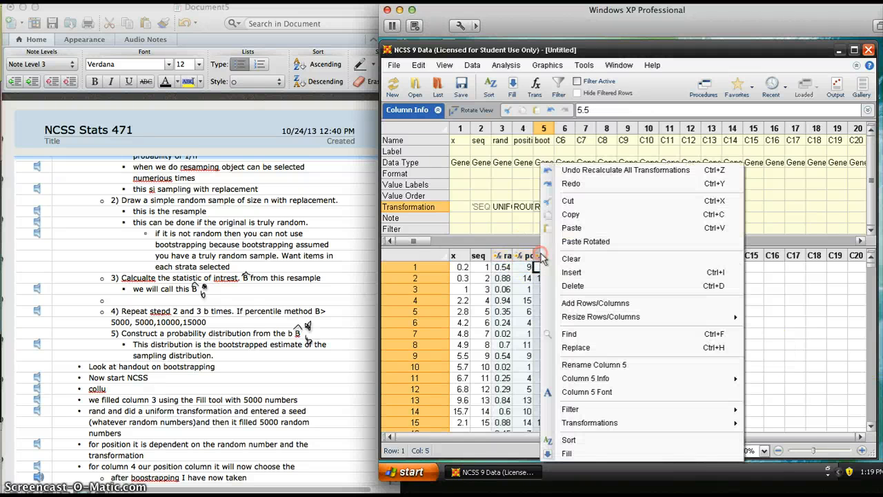
click(570, 214)
right_click(753, 257)
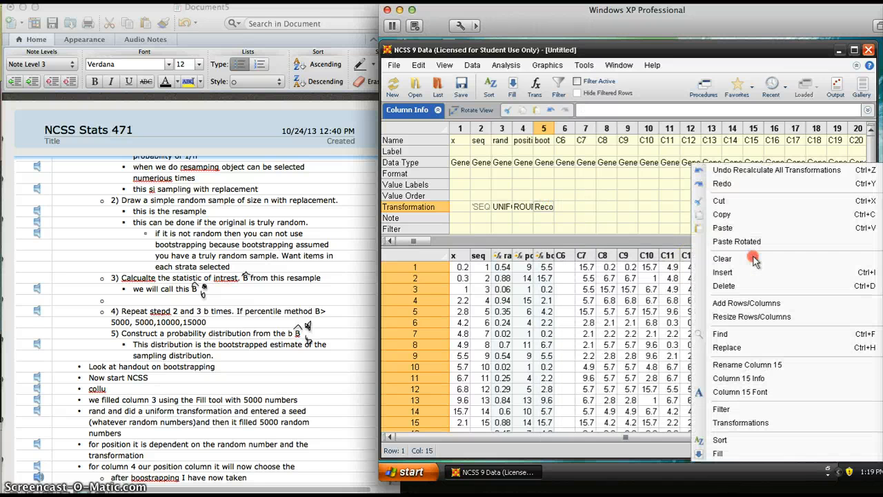
click(737, 228)
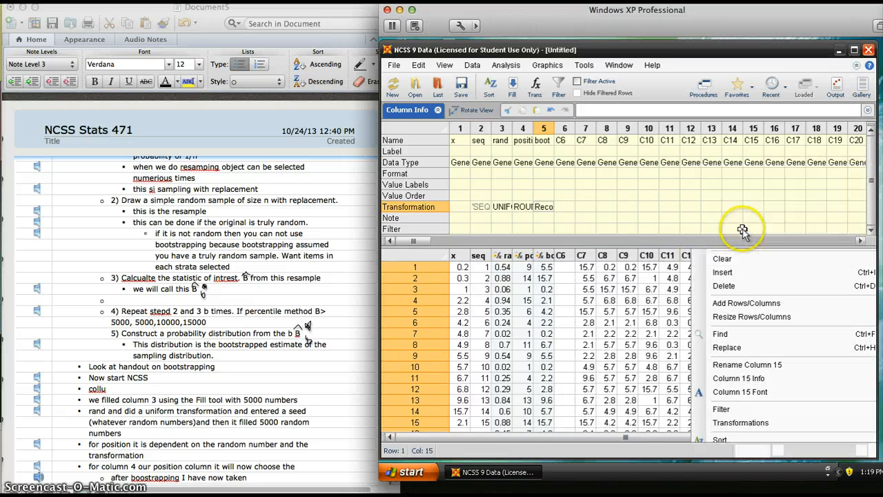
- Recalculate all transformations and copy the boot column's new resample into column C16
click(476, 65)
mouse_move(508, 136)
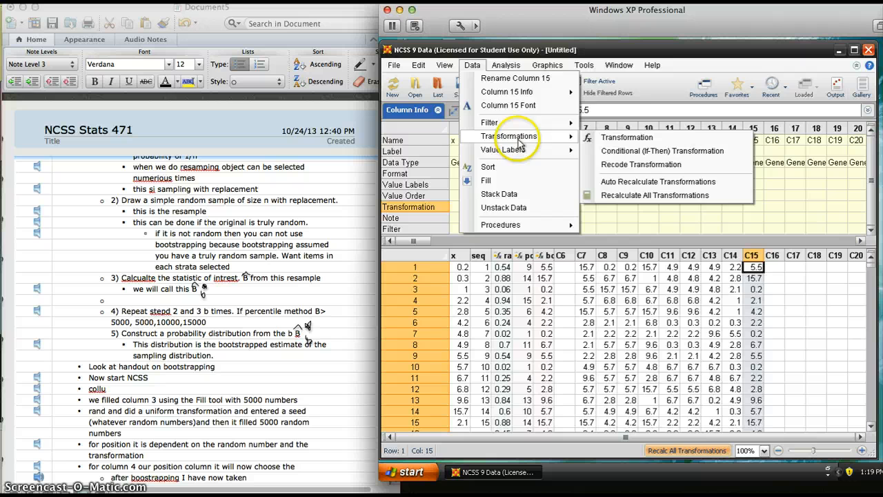
click(602, 196)
click(544, 266)
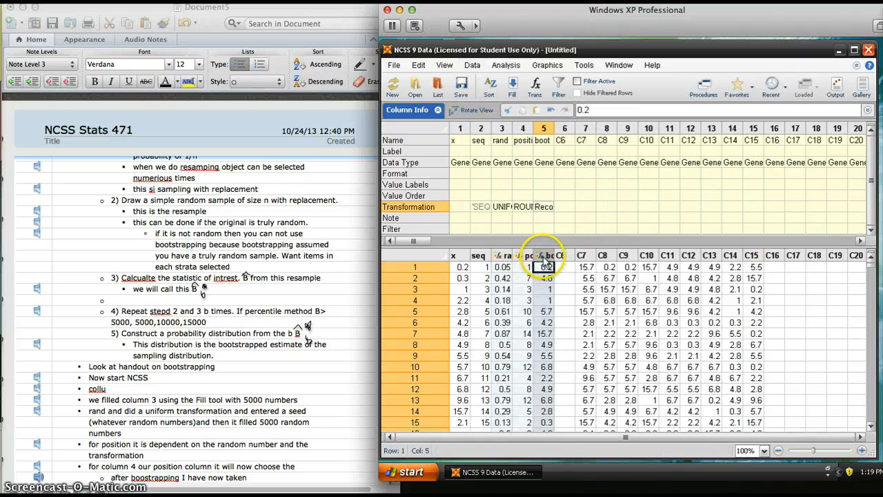
right_click(543, 258)
click(573, 213)
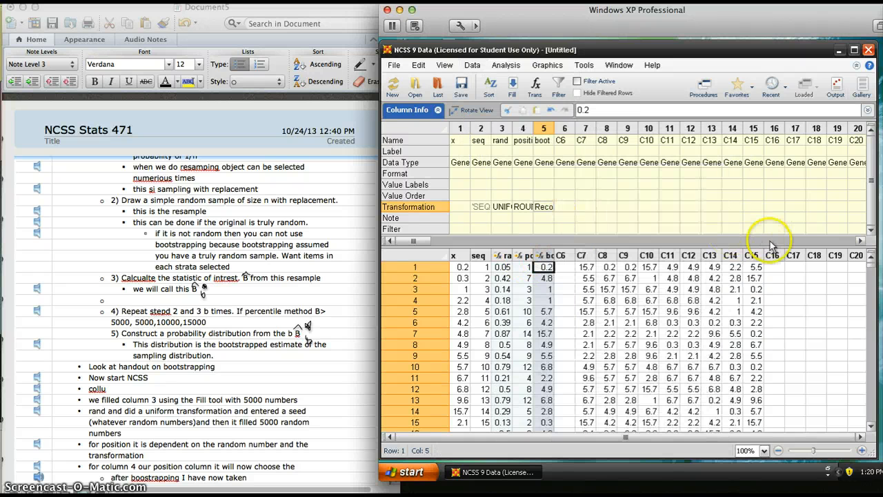
right_click(771, 252)
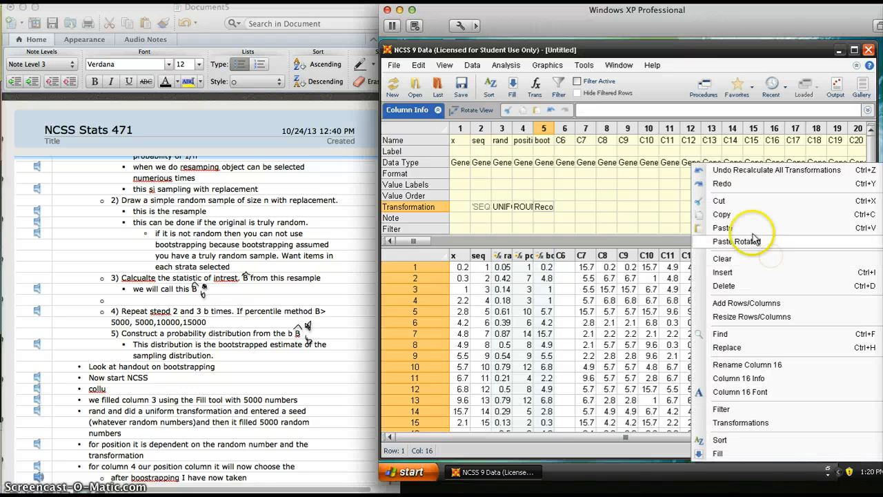
click(766, 229)
- Recalculate all transformations and copy the boot column's new resample into column C17
click(472, 65)
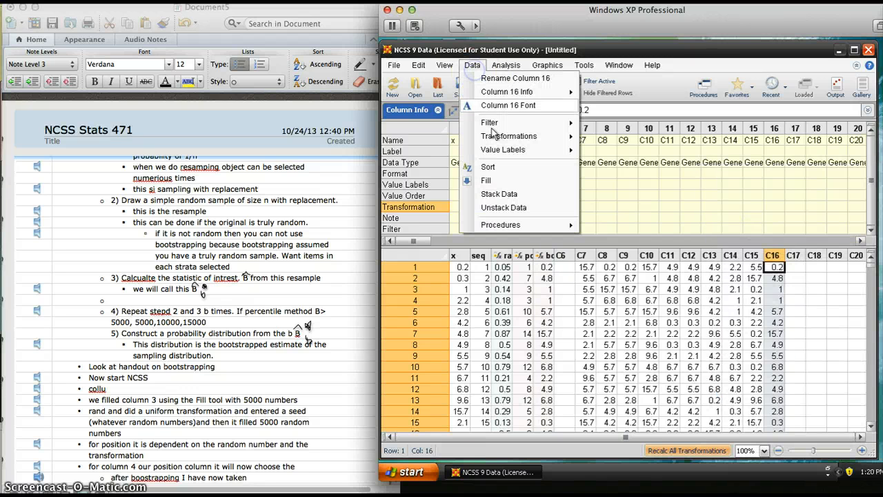
mouse_move(507, 135)
click(611, 195)
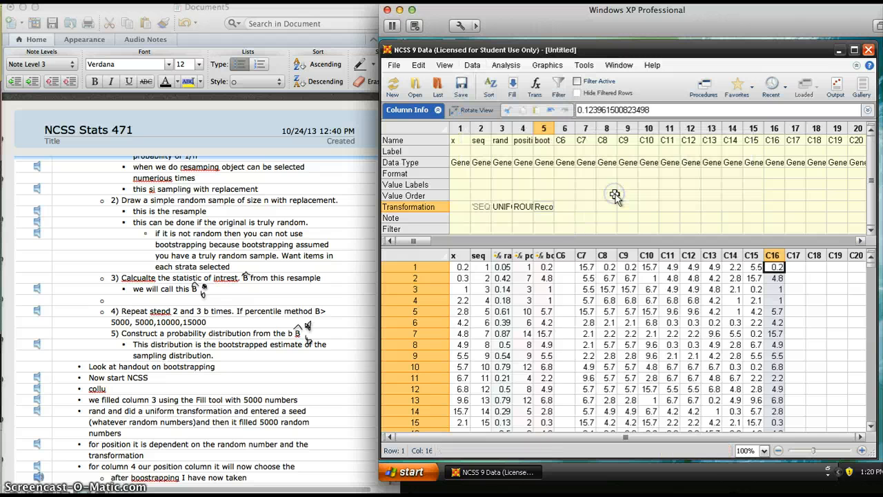
right_click(543, 255)
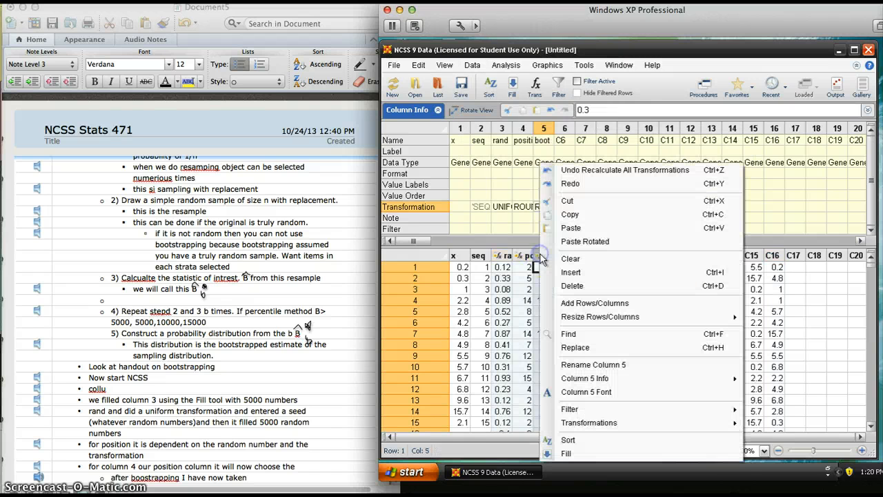
click(566, 216)
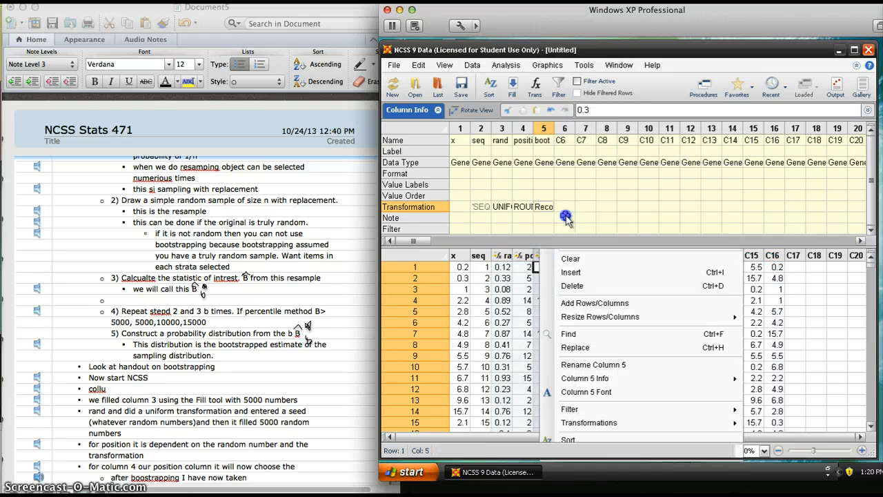
right_click(794, 255)
click(723, 227)
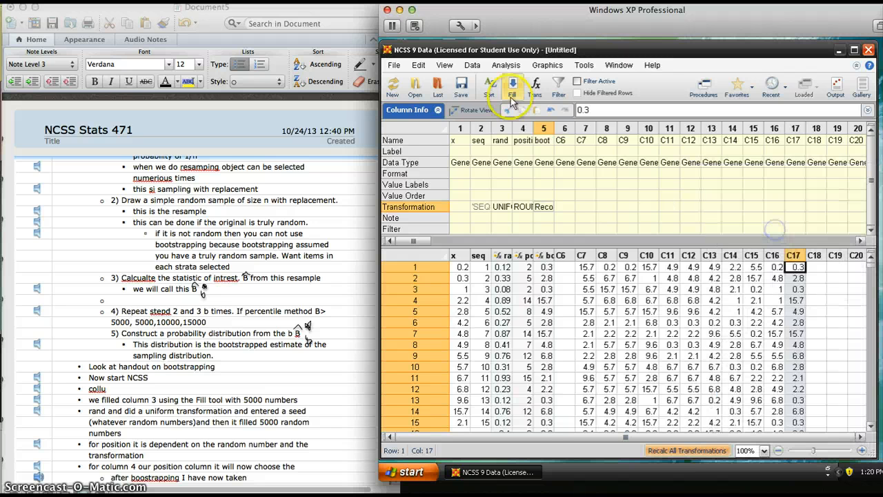
- Recalculate all transformations and copy the boot column's new resample into column C18
click(472, 65)
mouse_move(489, 134)
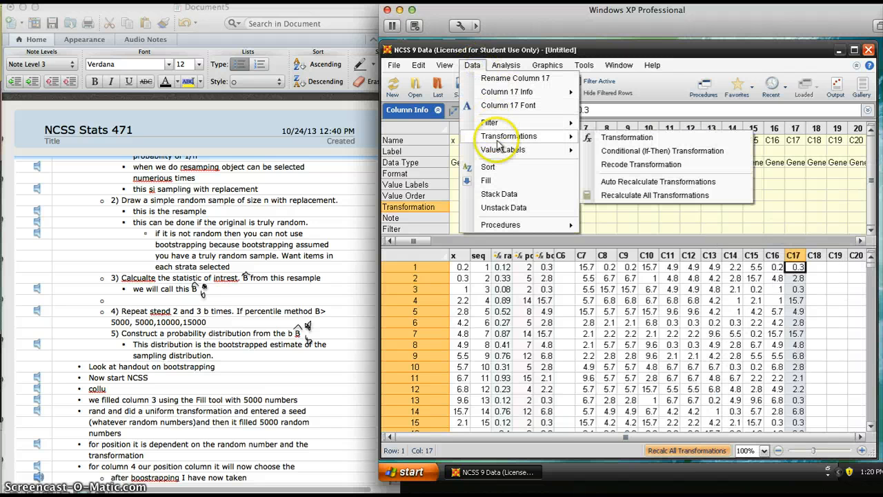
click(614, 196)
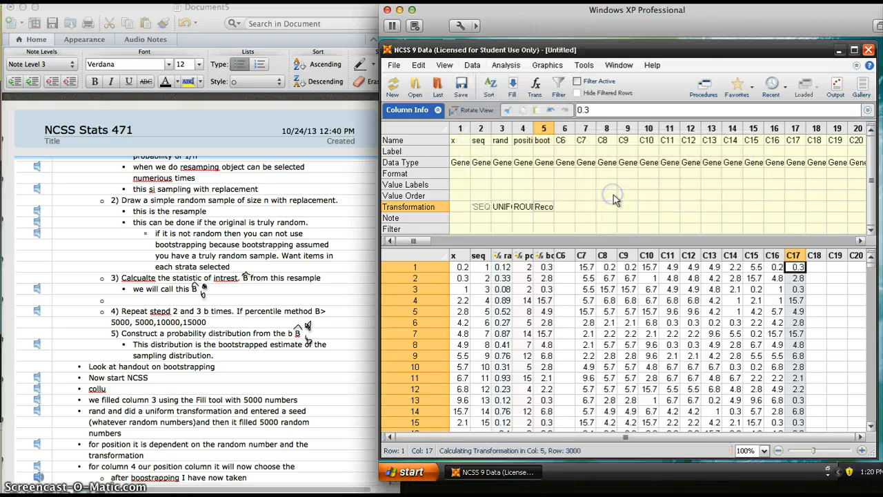
click(545, 255)
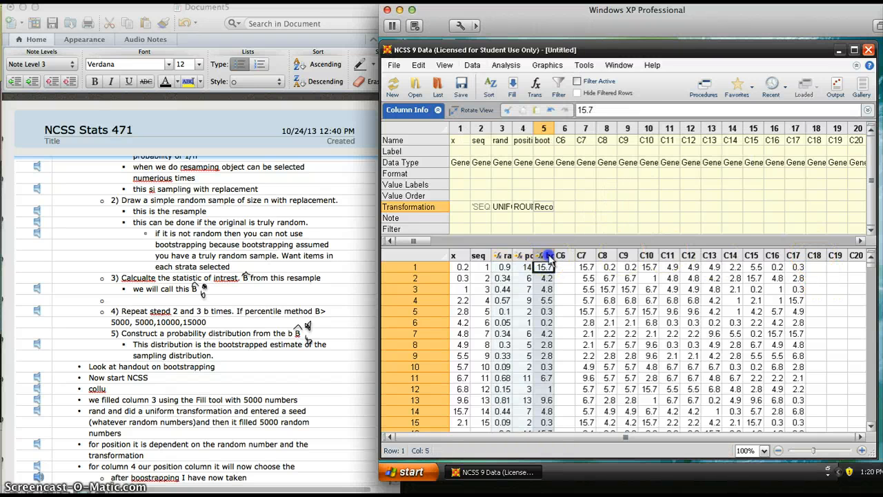
right_click(545, 256)
click(557, 211)
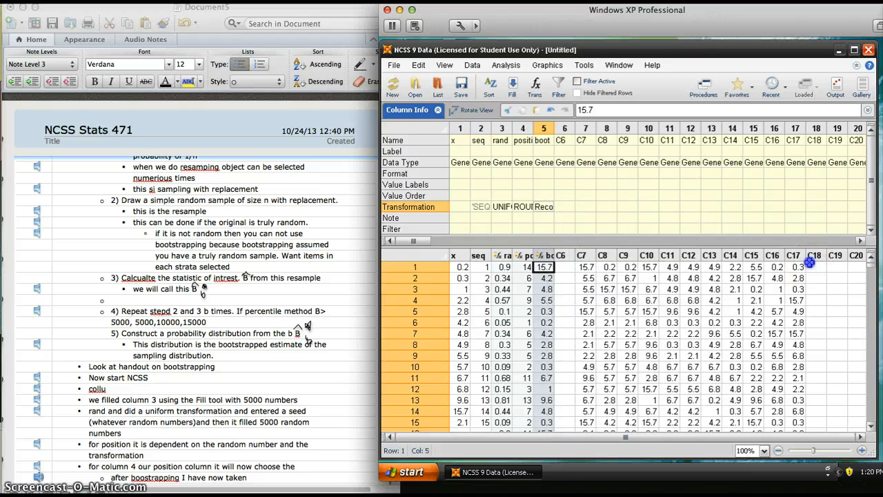
click(814, 267)
right_click(812, 259)
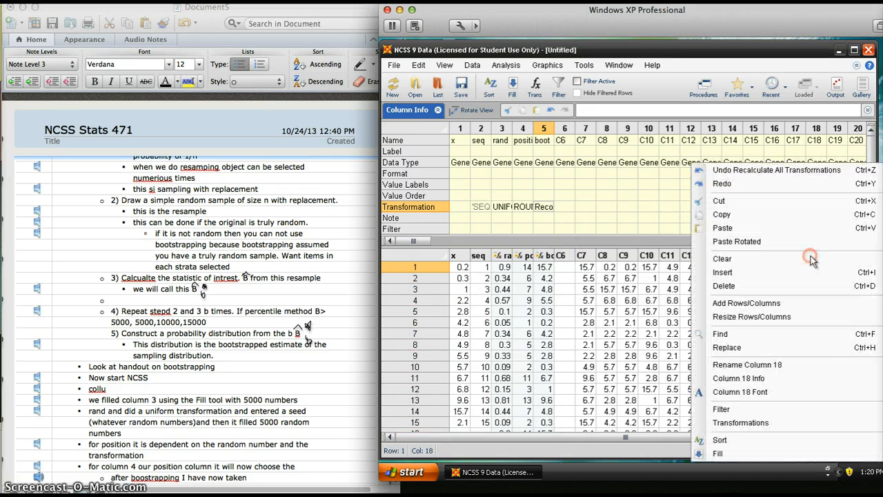
click(779, 223)
- Recalculate all transformations and copy the boot column's new resample into column C19
click(472, 64)
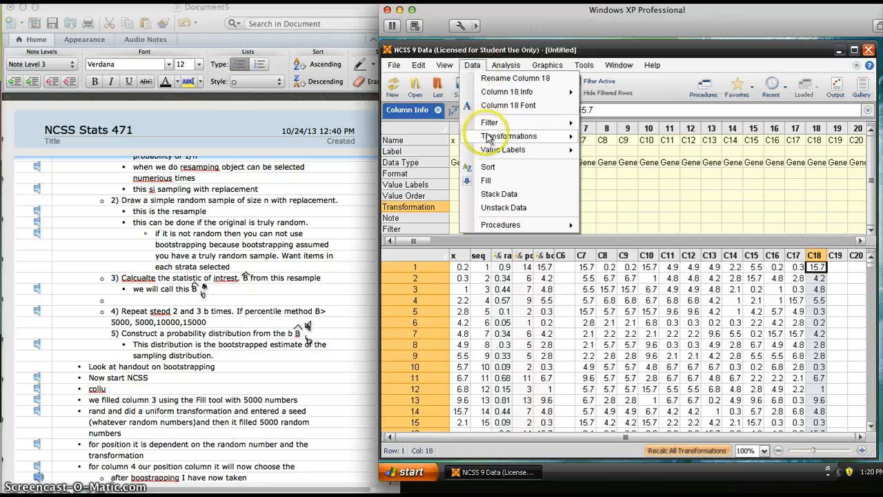
mouse_move(562, 136)
click(616, 194)
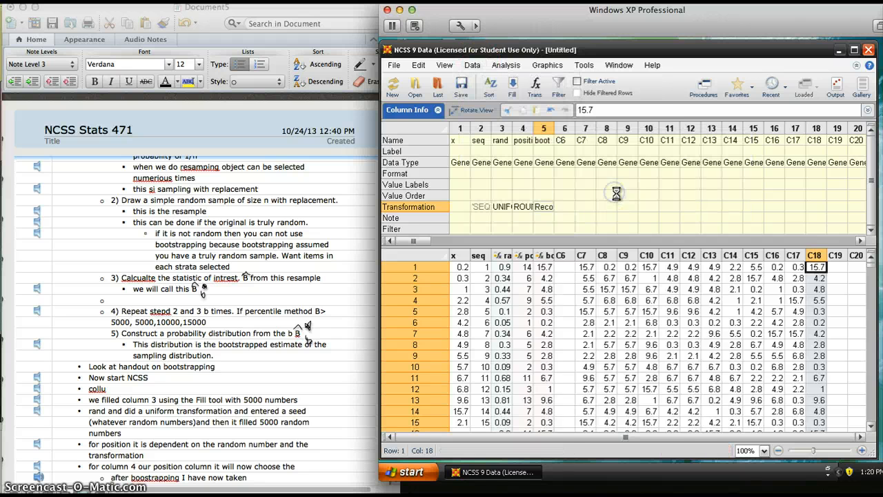
click(836, 258)
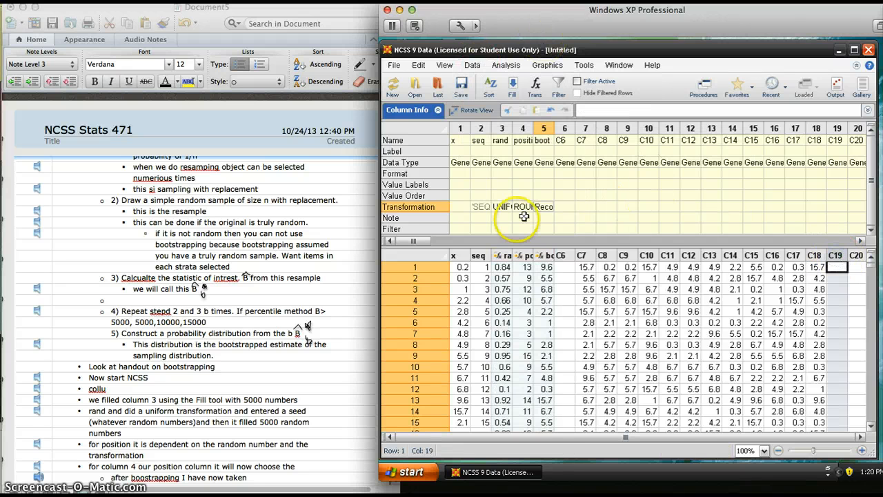
right_click(541, 257)
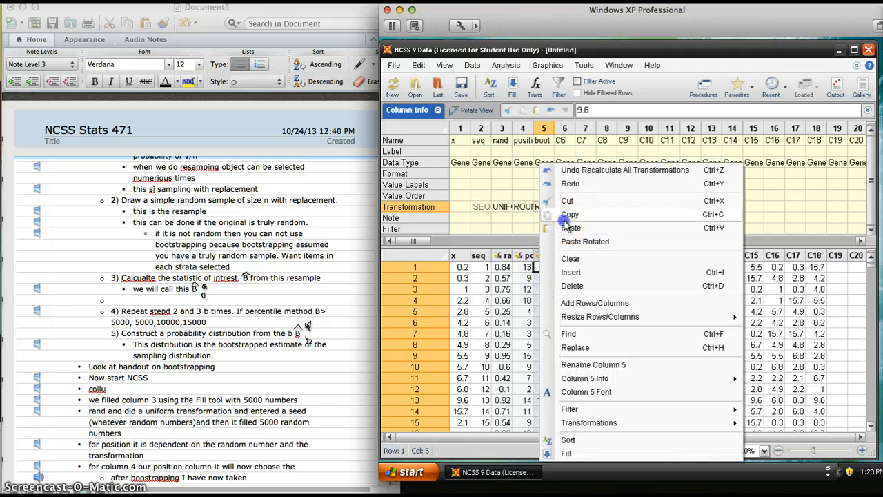
click(780, 253)
right_click(835, 257)
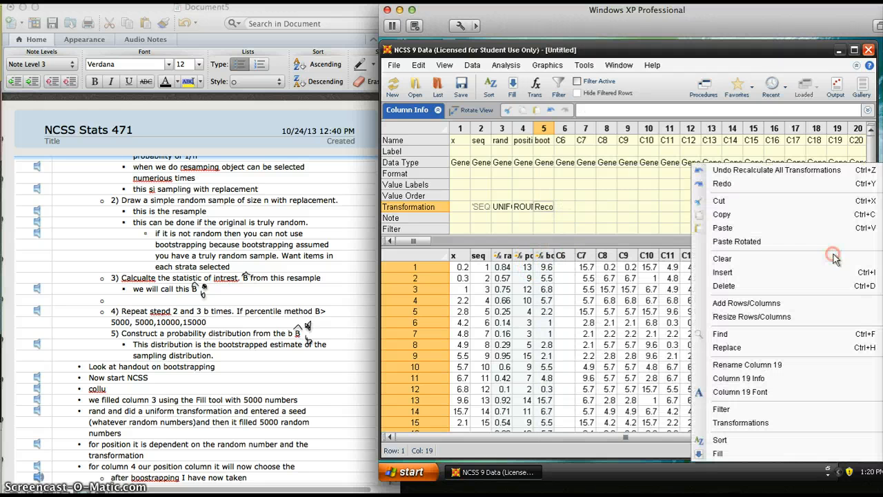
click(793, 233)
- Recalculate all transformations and copy the boot column's new resample into column C20
click(471, 65)
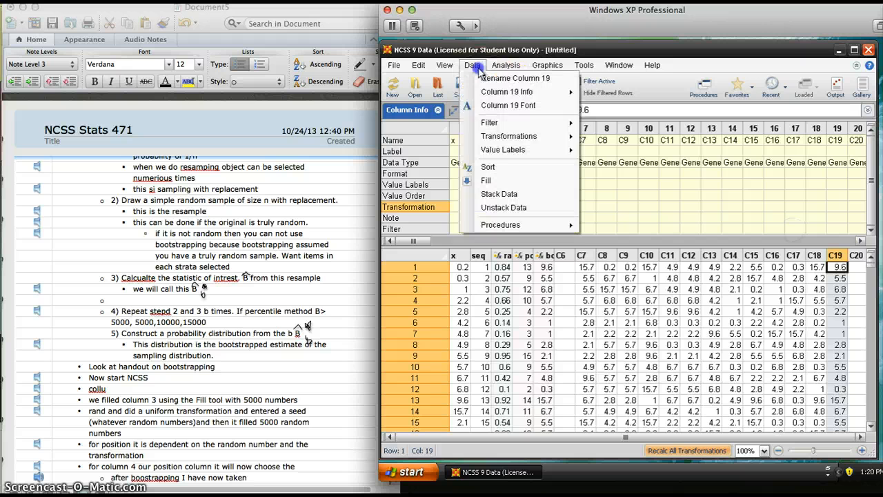
mouse_move(506, 138)
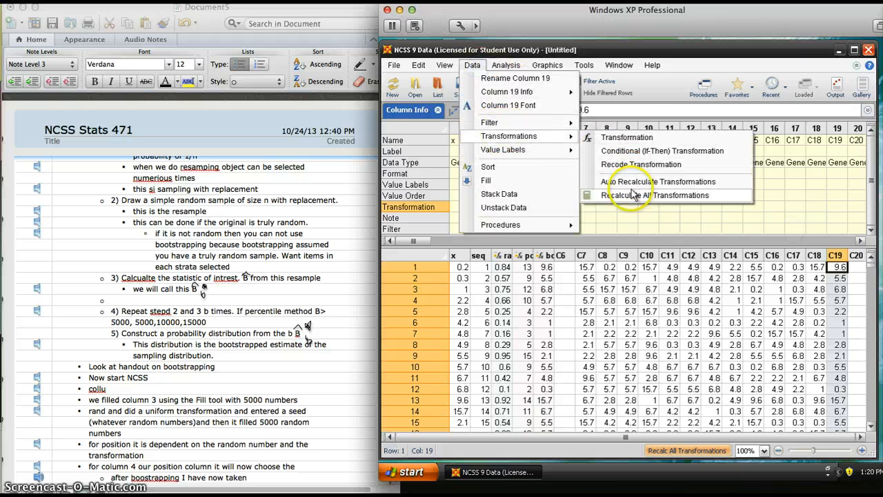
click(631, 192)
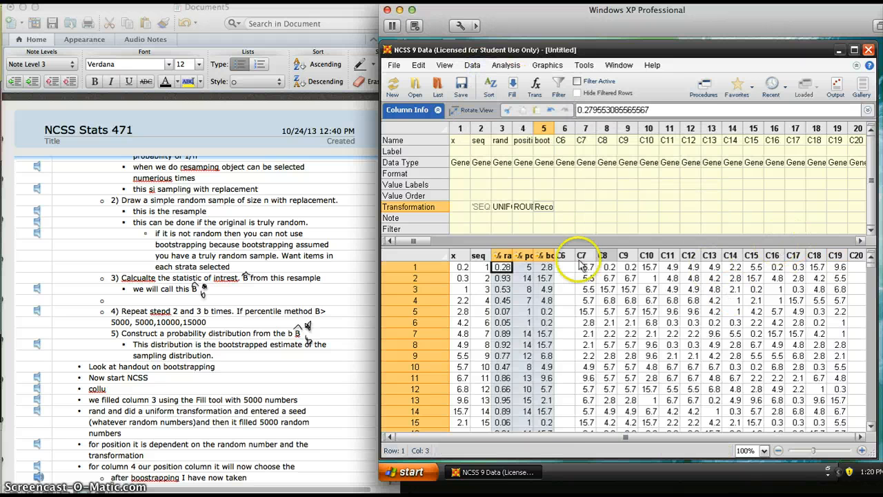
right_click(543, 256)
click(562, 214)
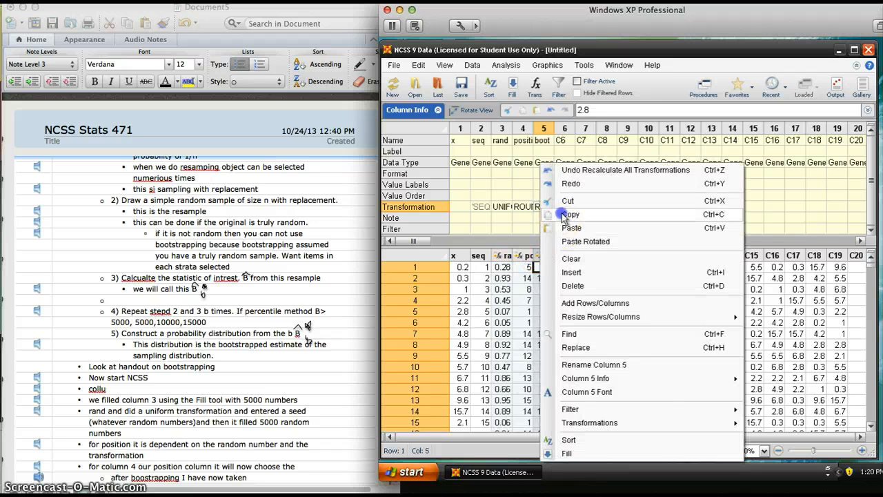
click(857, 258)
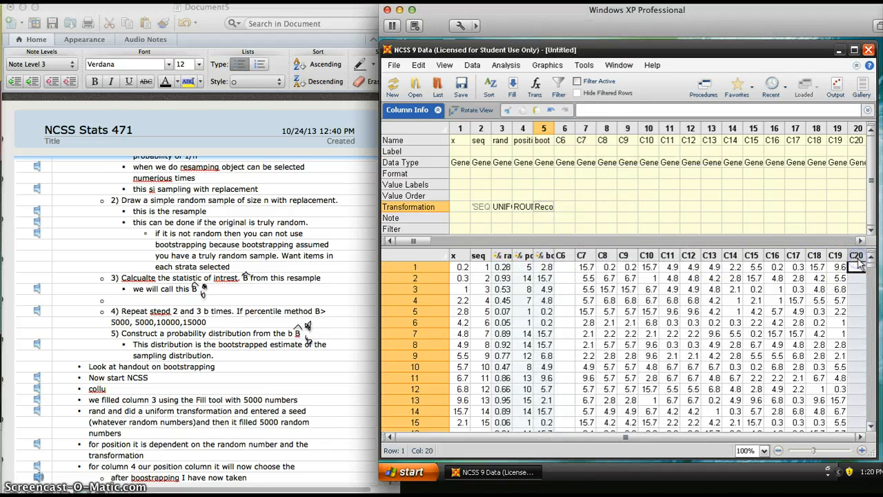
right_click(859, 259)
click(794, 227)
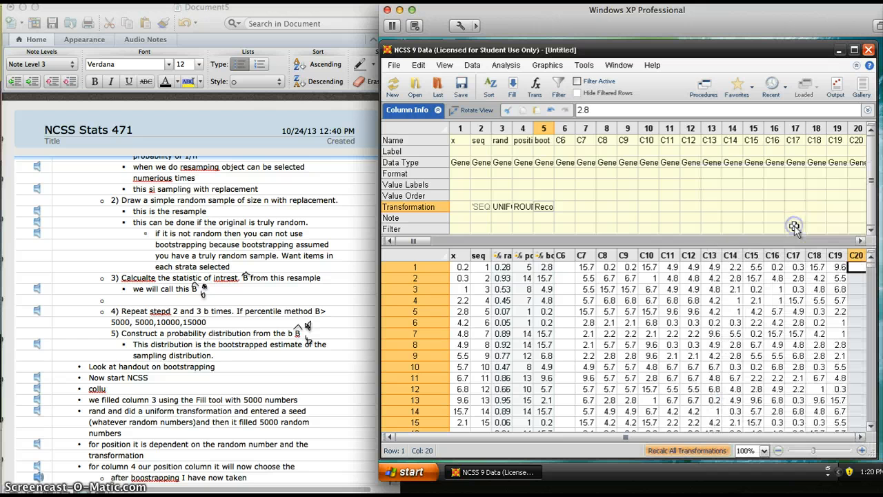
- Recalculate all transformations and copy the boot column's new resample into column C21
click(472, 64)
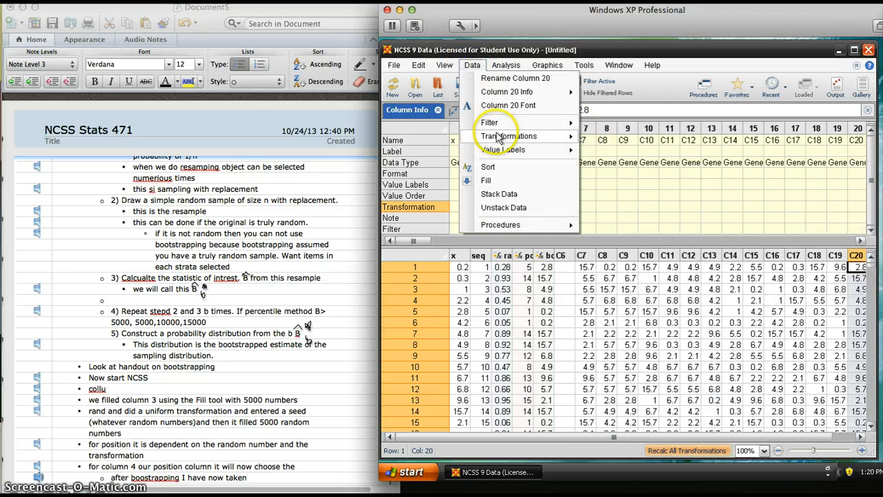
mouse_move(577, 136)
click(624, 195)
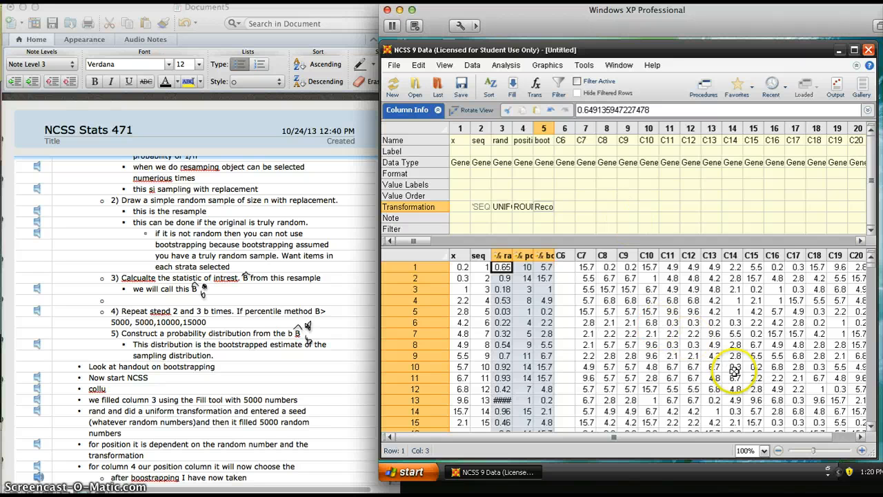
drag(774, 438, 829, 433)
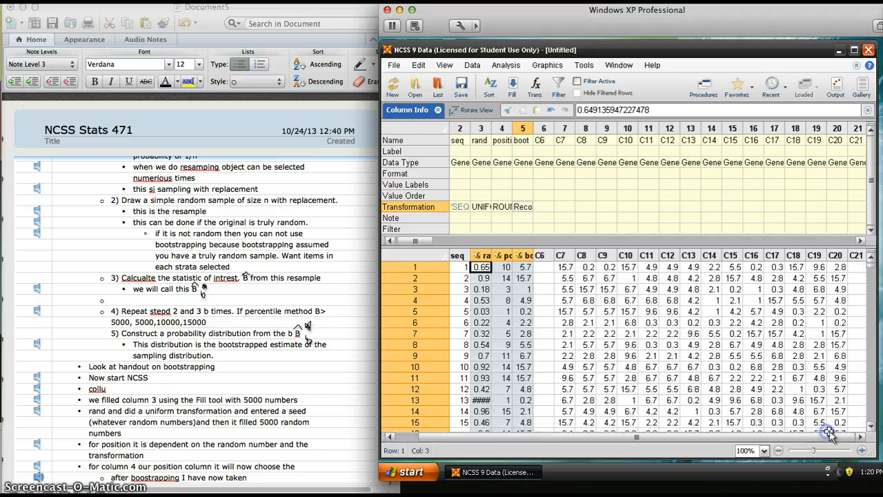
click(854, 266)
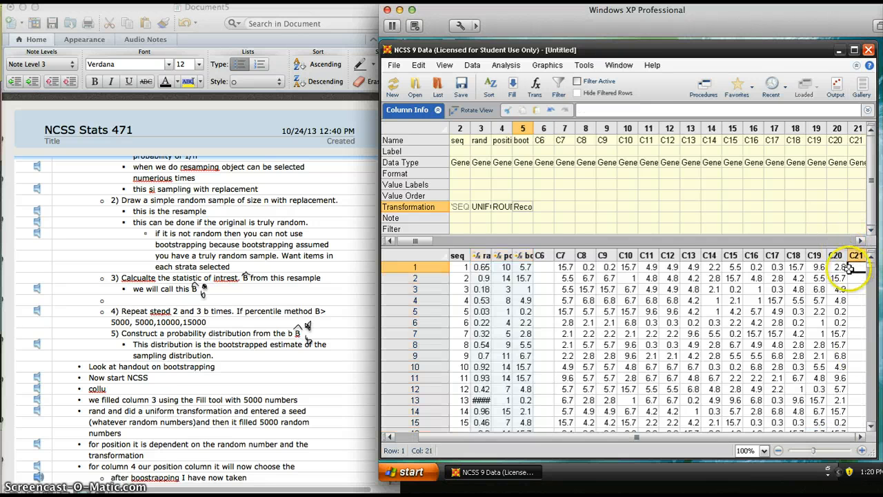
click(528, 261)
right_click(528, 261)
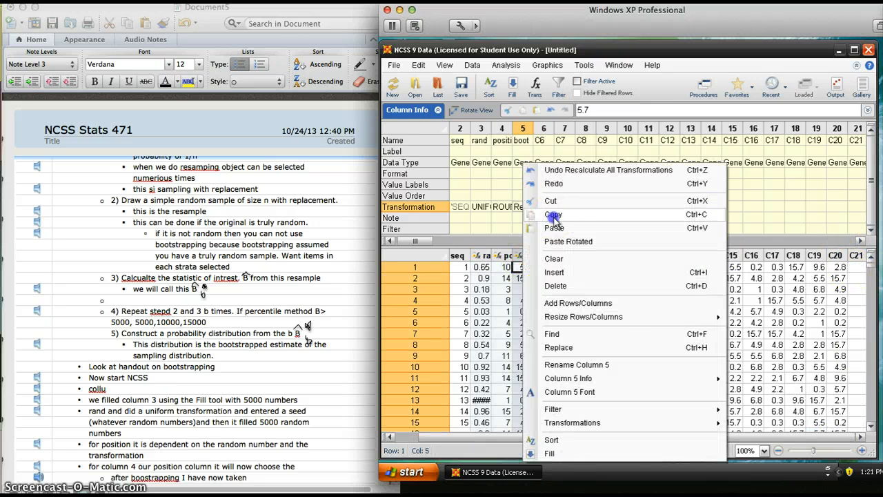
click(551, 217)
click(857, 258)
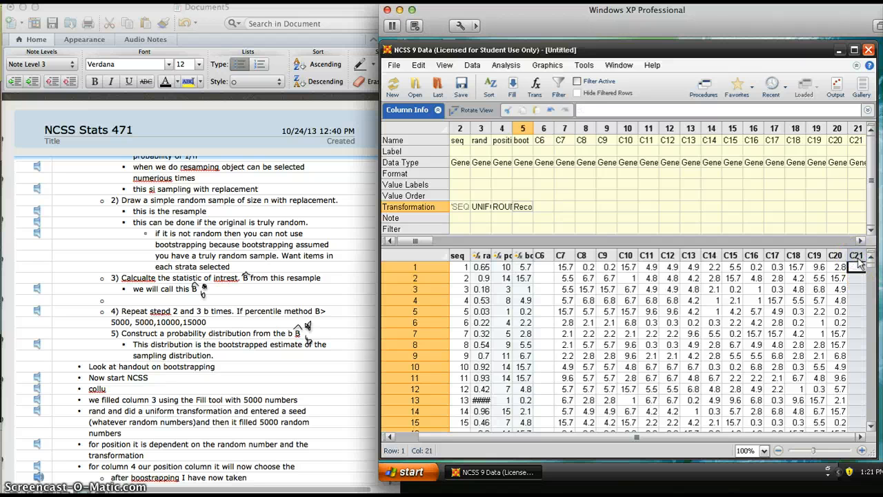
right_click(858, 263)
click(862, 175)
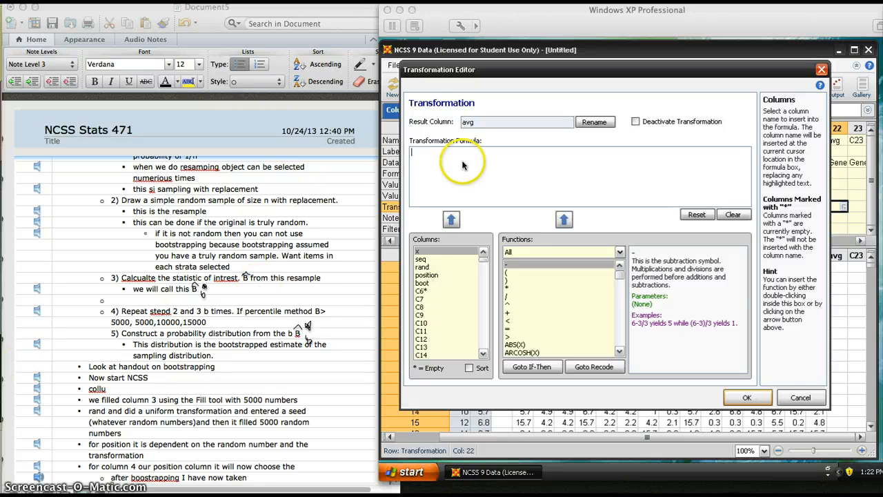
- Enter the AVERAGE function as the avg column's transformation and correct its formula to AVERAGE(c7:c21)
click(519, 338)
click(516, 350)
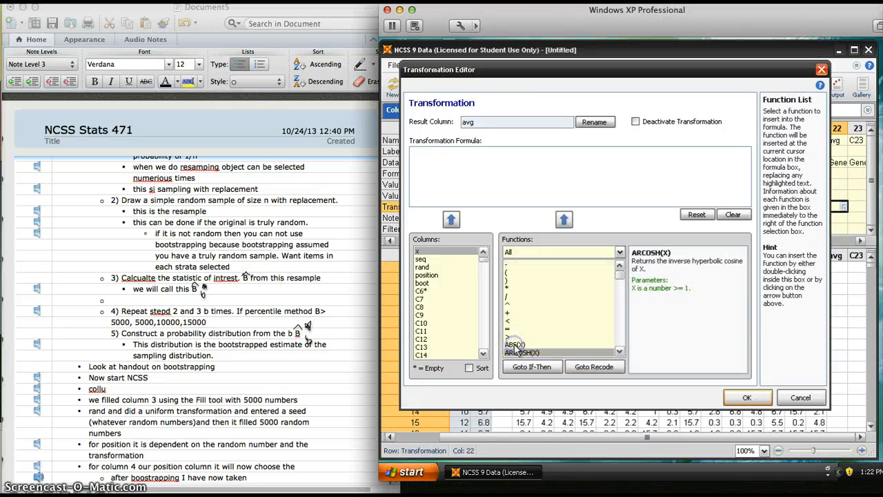
key(Down)
key(Down)
key(Down)
key(Down)
key(Down)
key(Down)
key(Down)
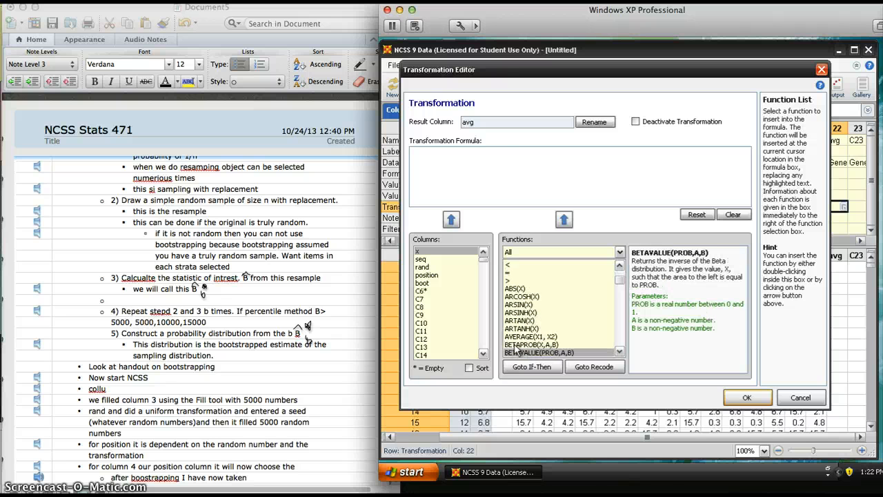
double_click(526, 337)
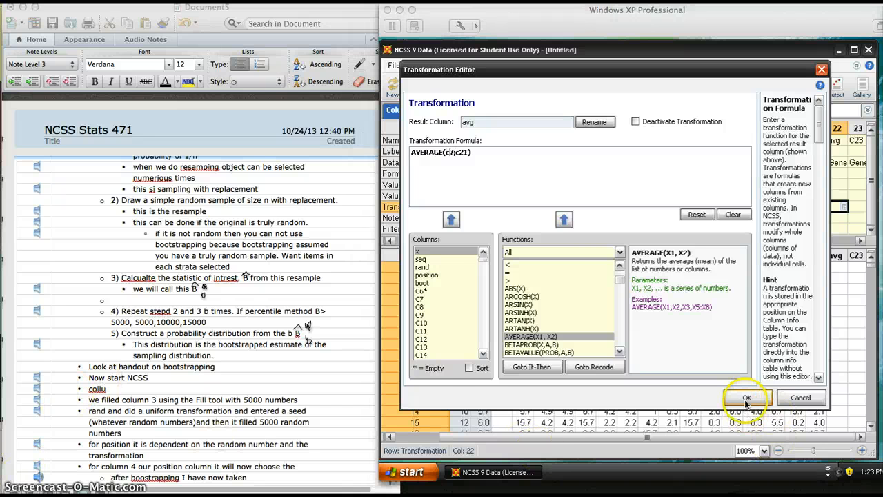
click(746, 399)
click(746, 398)
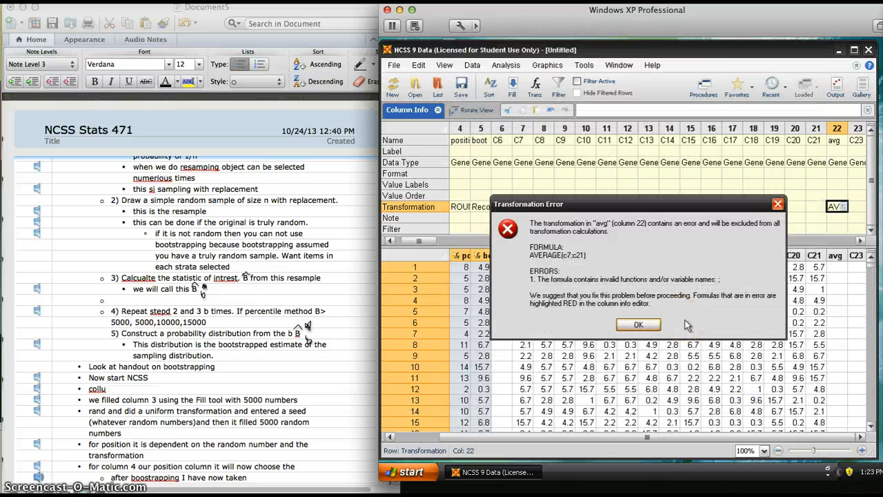
click(642, 324)
click(643, 323)
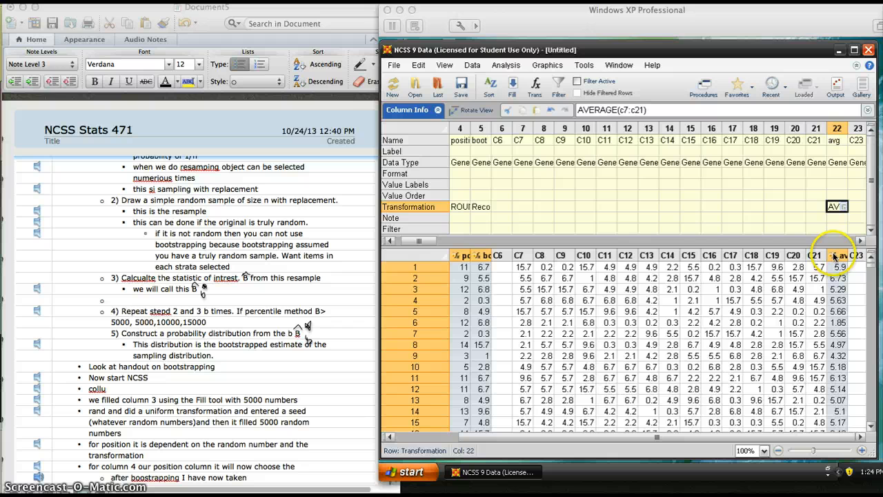
click(836, 256)
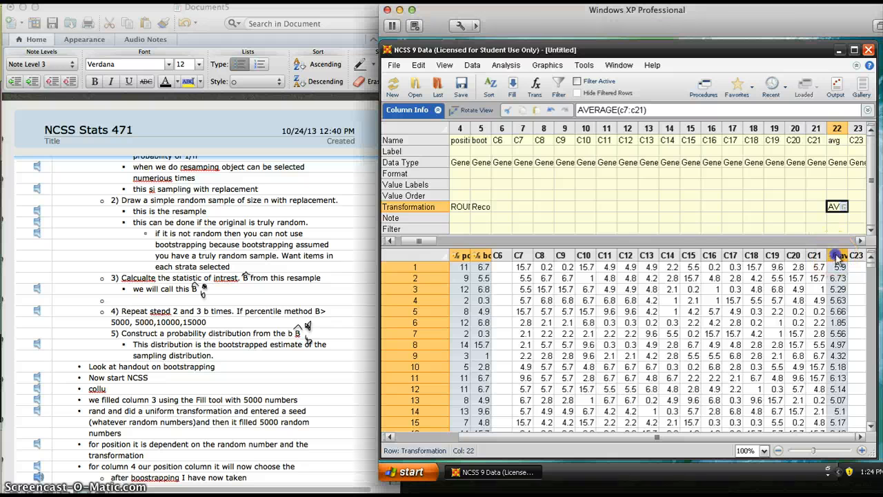
click(472, 65)
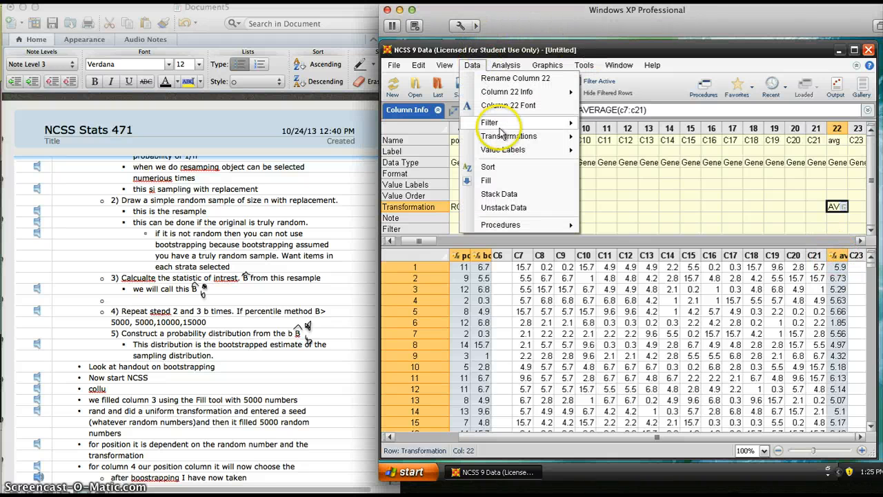
mouse_move(508, 136)
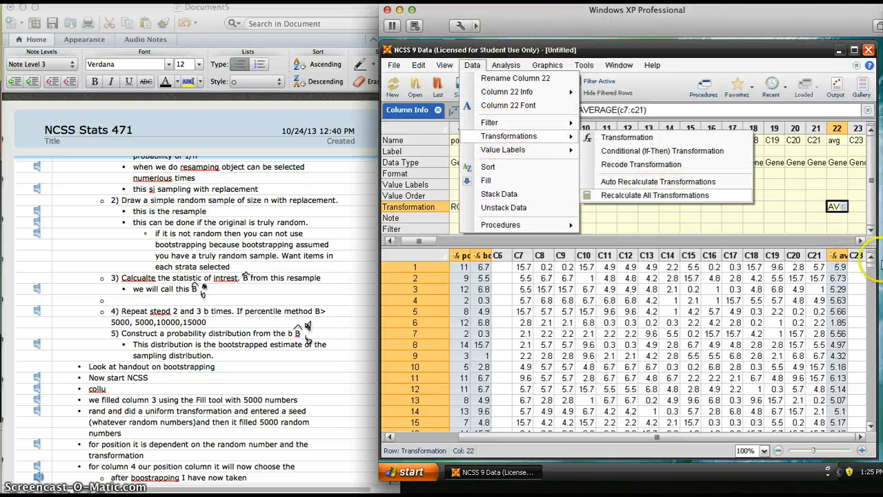
click(858, 268)
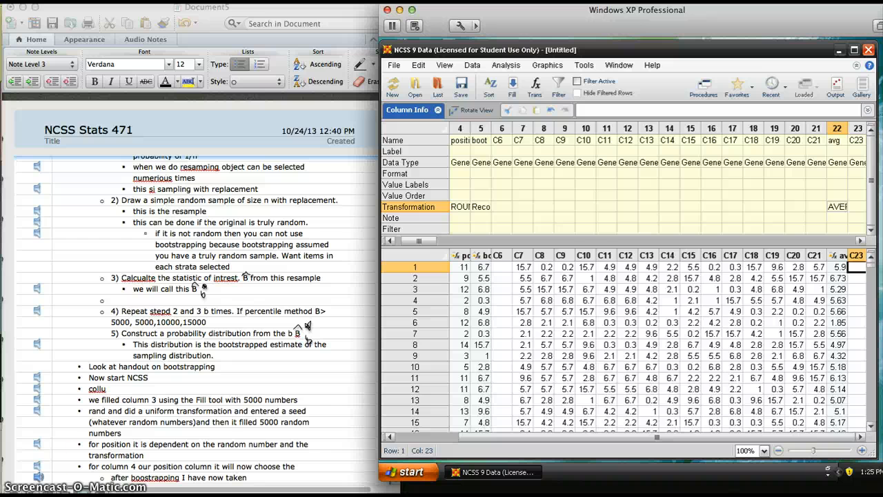
scroll(482, 364, down, 2)
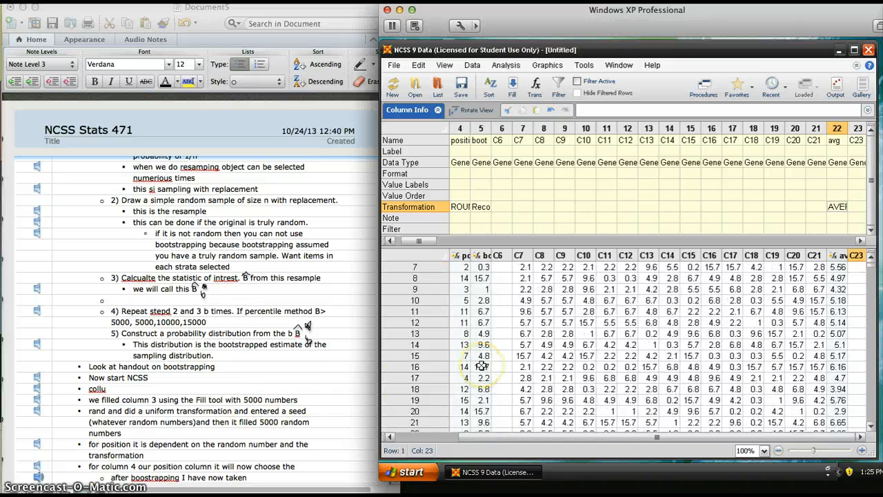
- Insert a new empty column before column x in the data table
drag(650, 438, 420, 450)
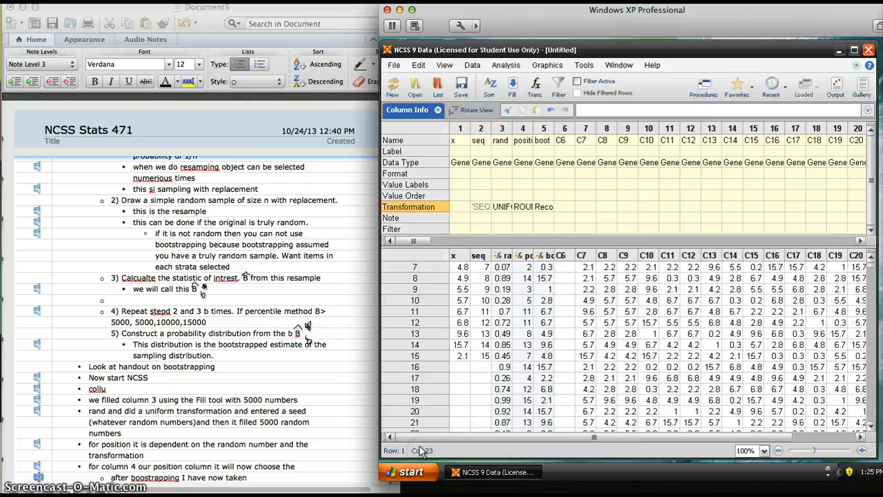
click(453, 254)
click(557, 86)
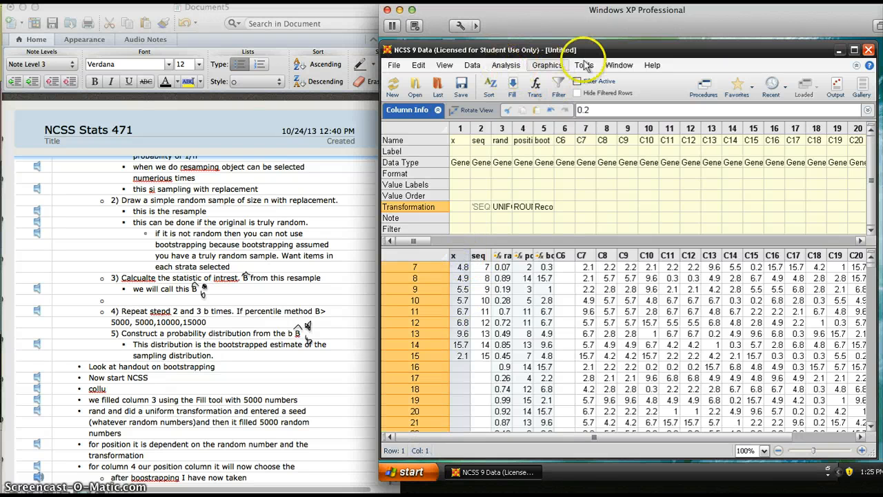
click(420, 65)
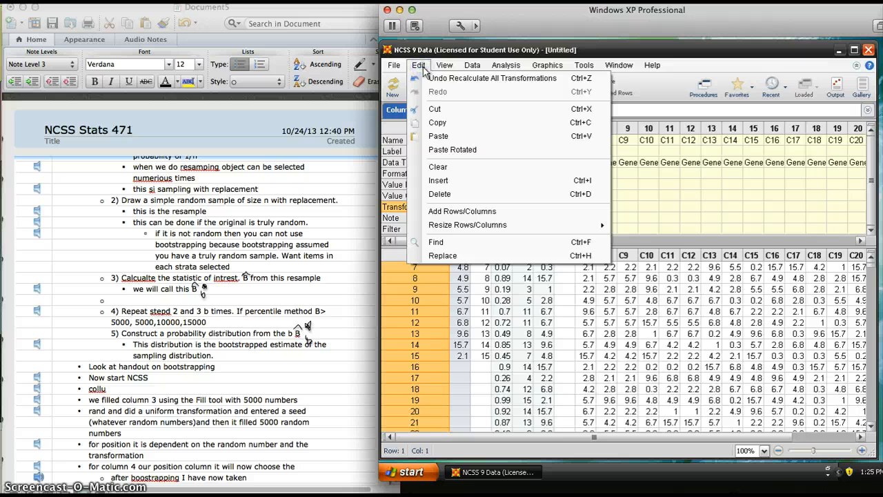
click(441, 181)
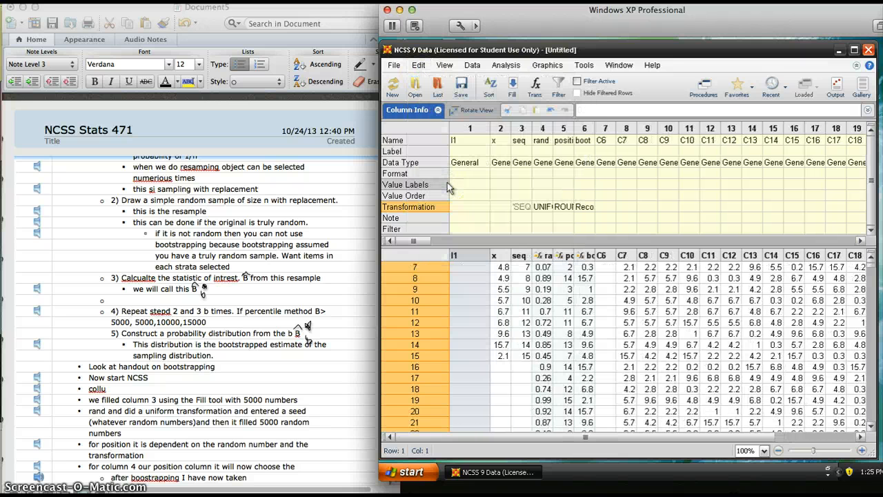
- Rename the newly inserted first column to sample
click(455, 256)
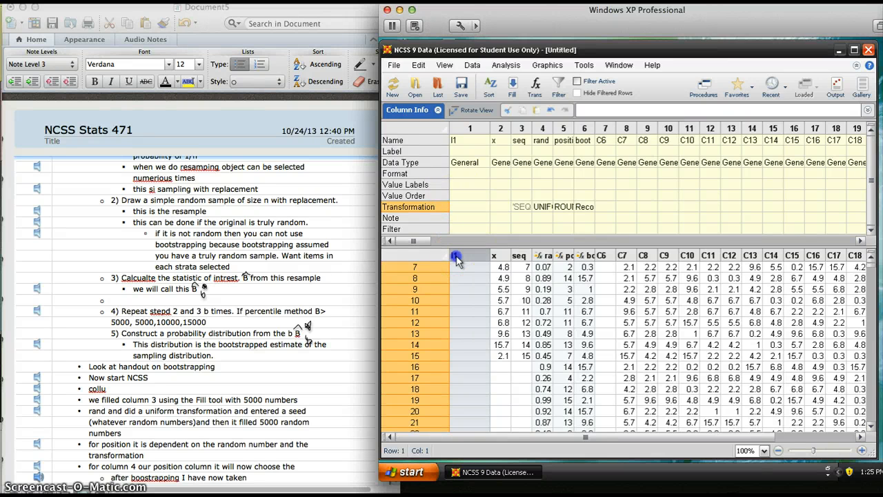
double_click(455, 257)
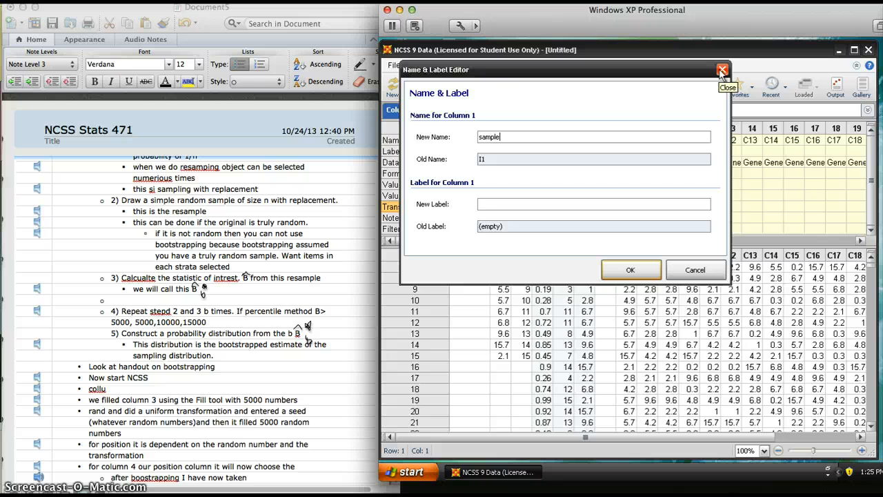
click(629, 270)
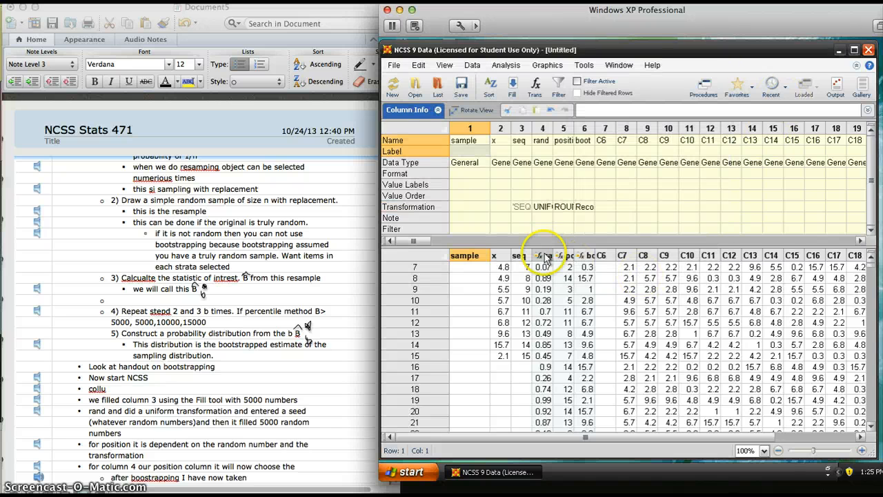
- Set the sample column's transformation formula to SEQUENCE(1)
click(463, 268)
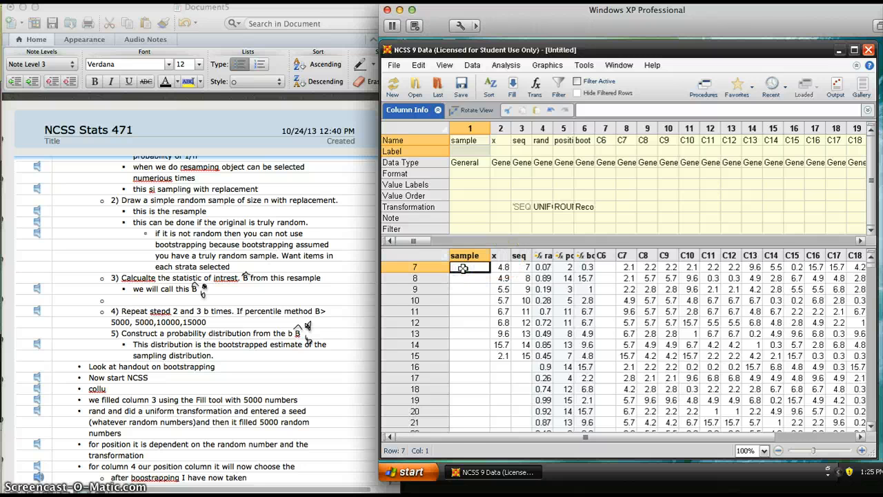
click(462, 206)
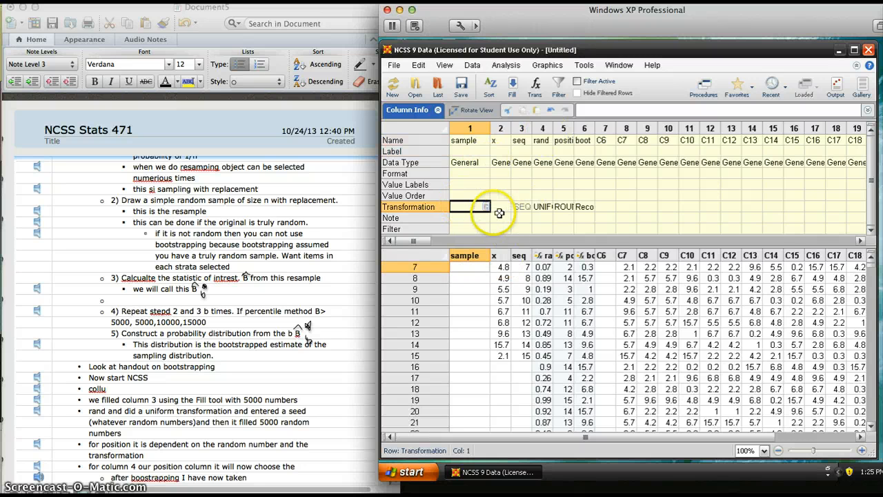
click(486, 207)
click(508, 151)
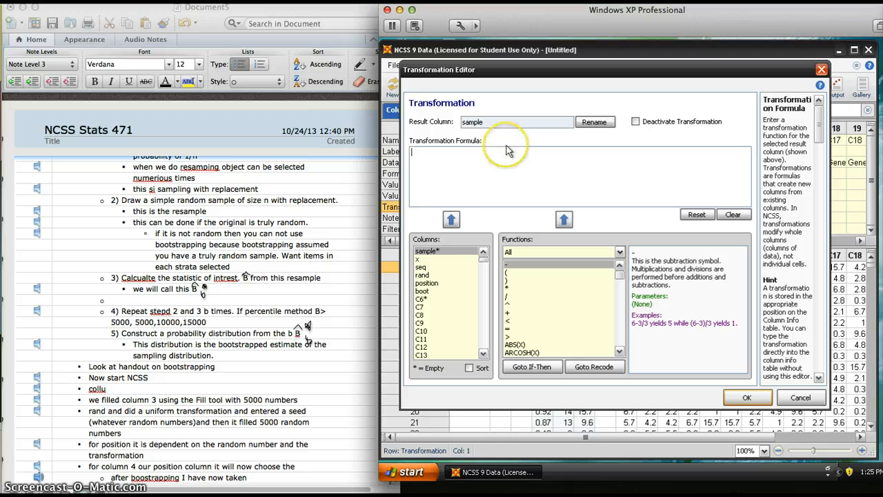
click(560, 315)
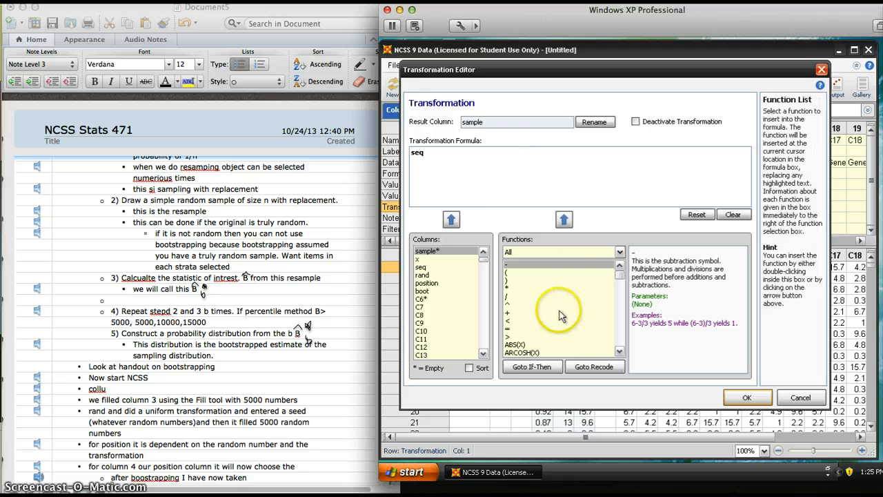
click(560, 314)
key(s)
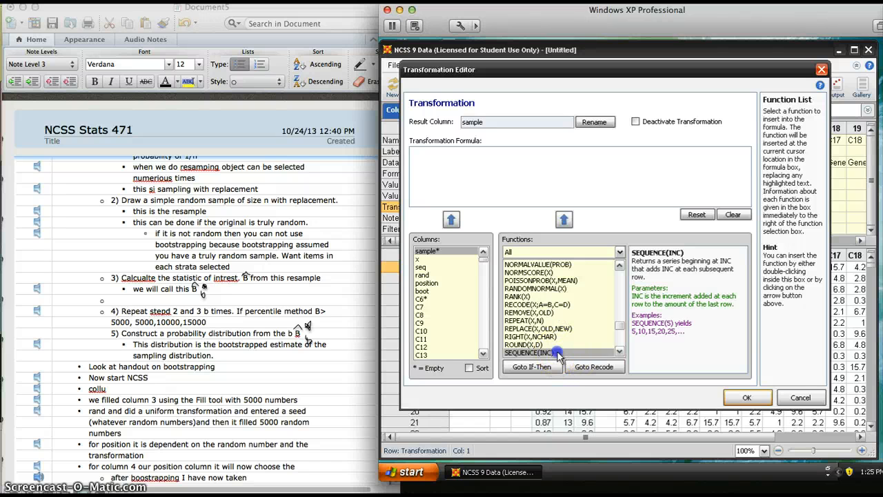
double_click(528, 353)
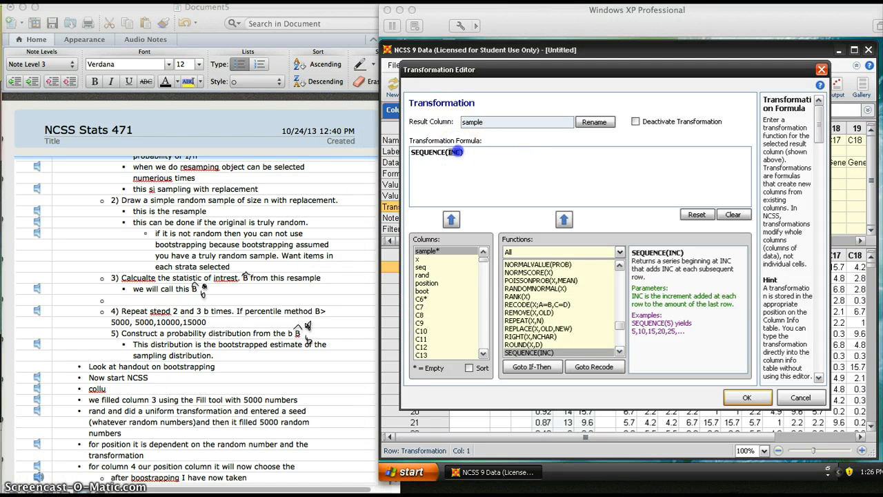
click(458, 152)
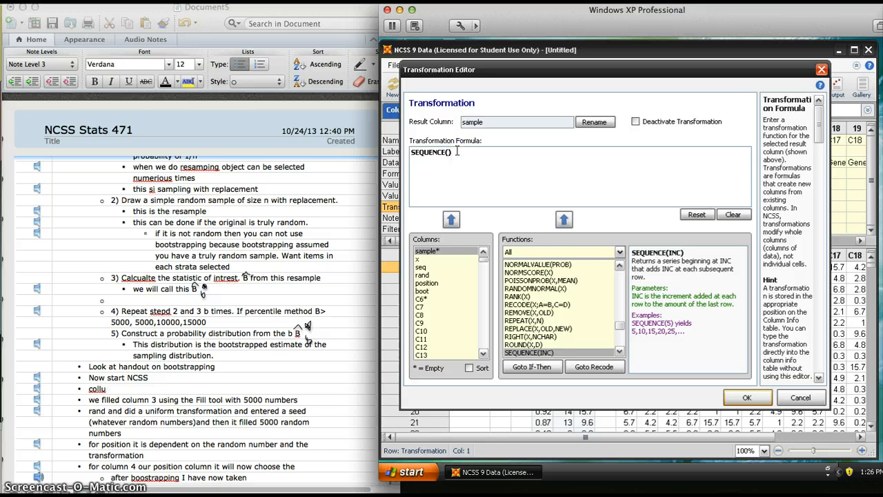
click(747, 398)
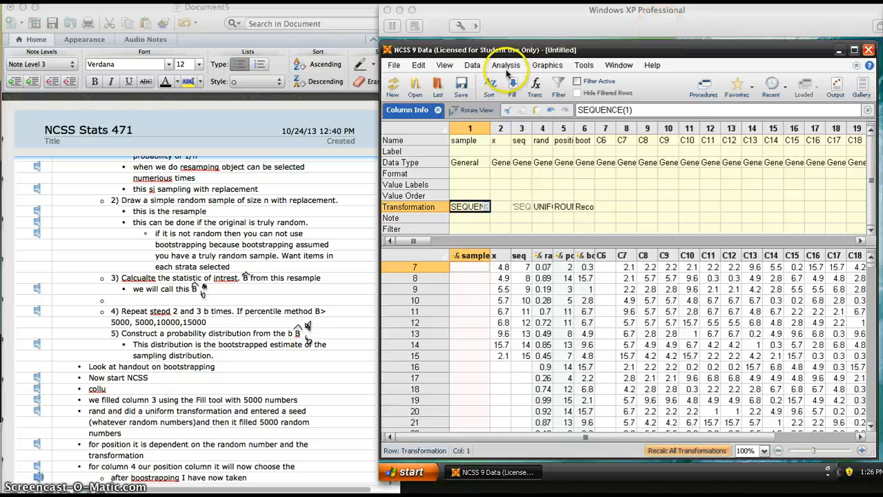
- Recalculate all transformations to fill the sample column, and deactivate its formula by prefixing SEQUENCE(1) with an apostrophe
click(472, 64)
click(472, 65)
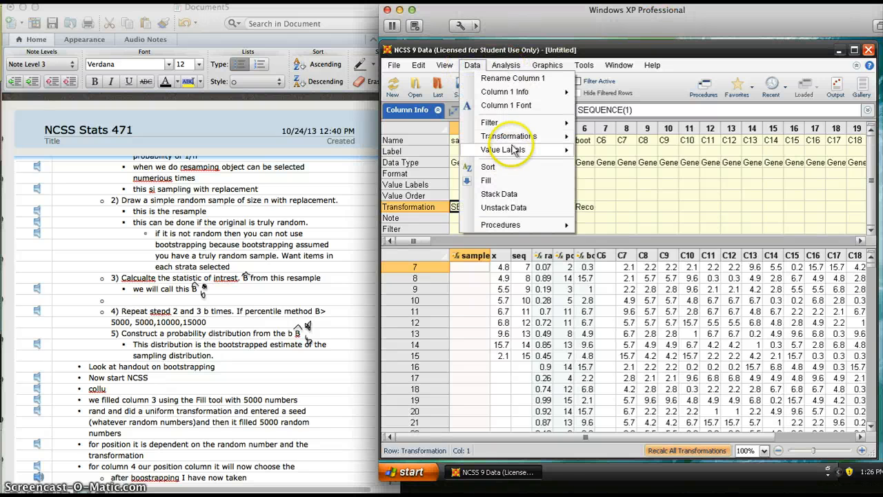
mouse_move(512, 141)
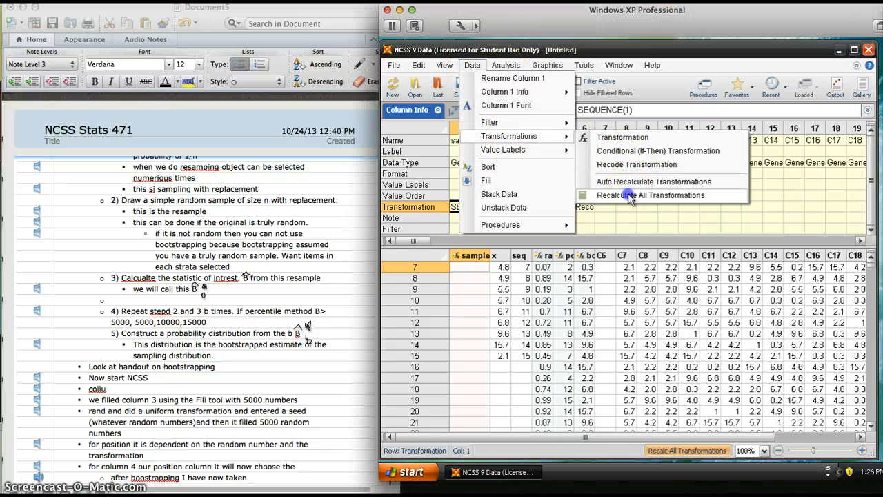
click(620, 196)
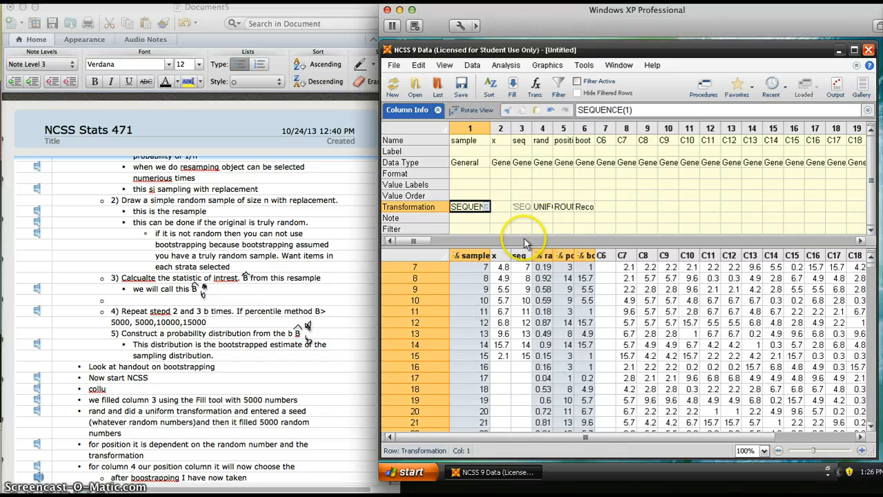
click(578, 109)
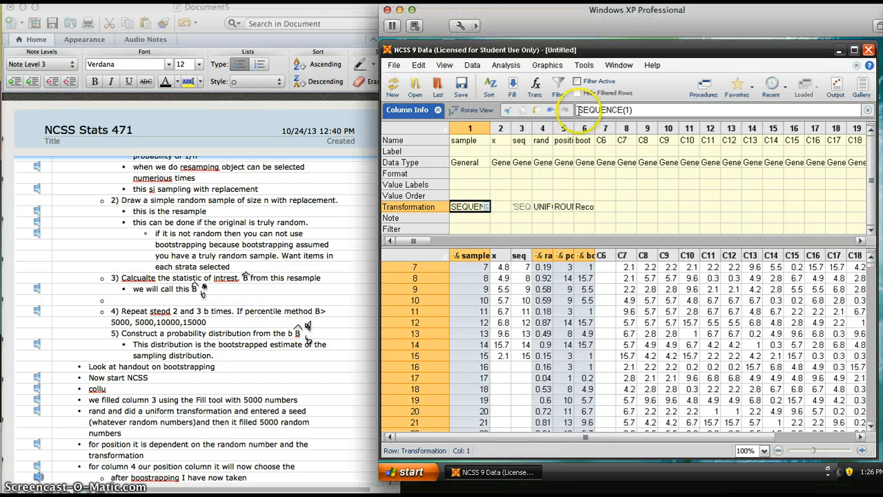
text(')
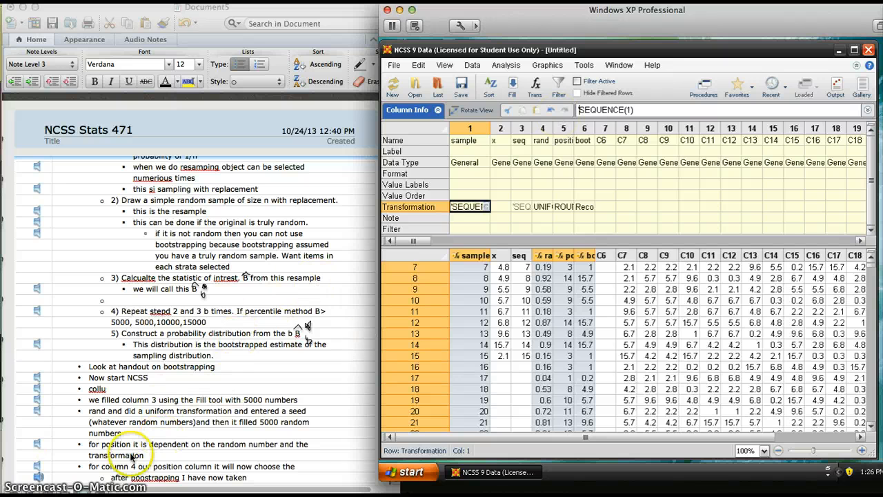
- Select the avg column and bring up the available data commands for it
click(472, 65)
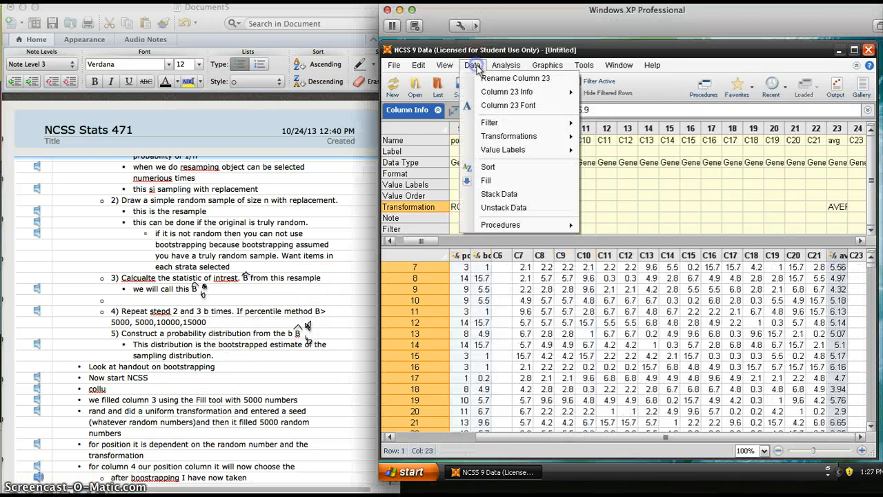